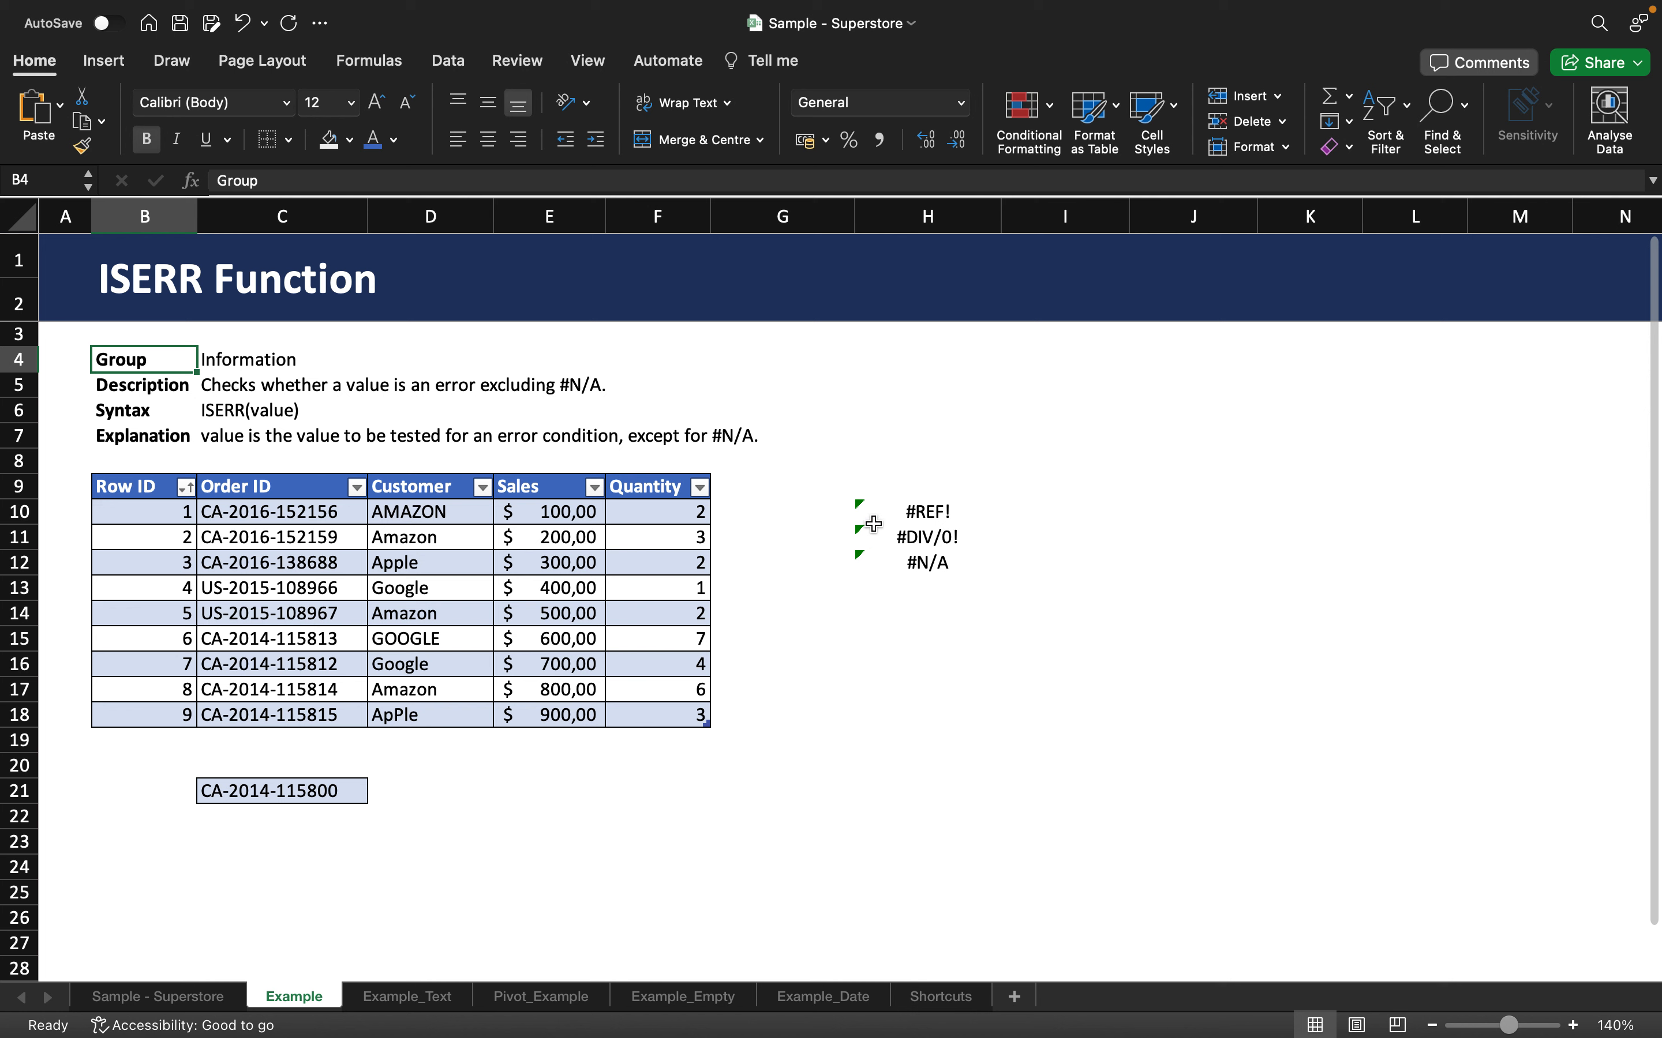
# Step: In I10, enter =ISERR(H10) to test the #REF! error cell
pyautogui.click(891, 509)
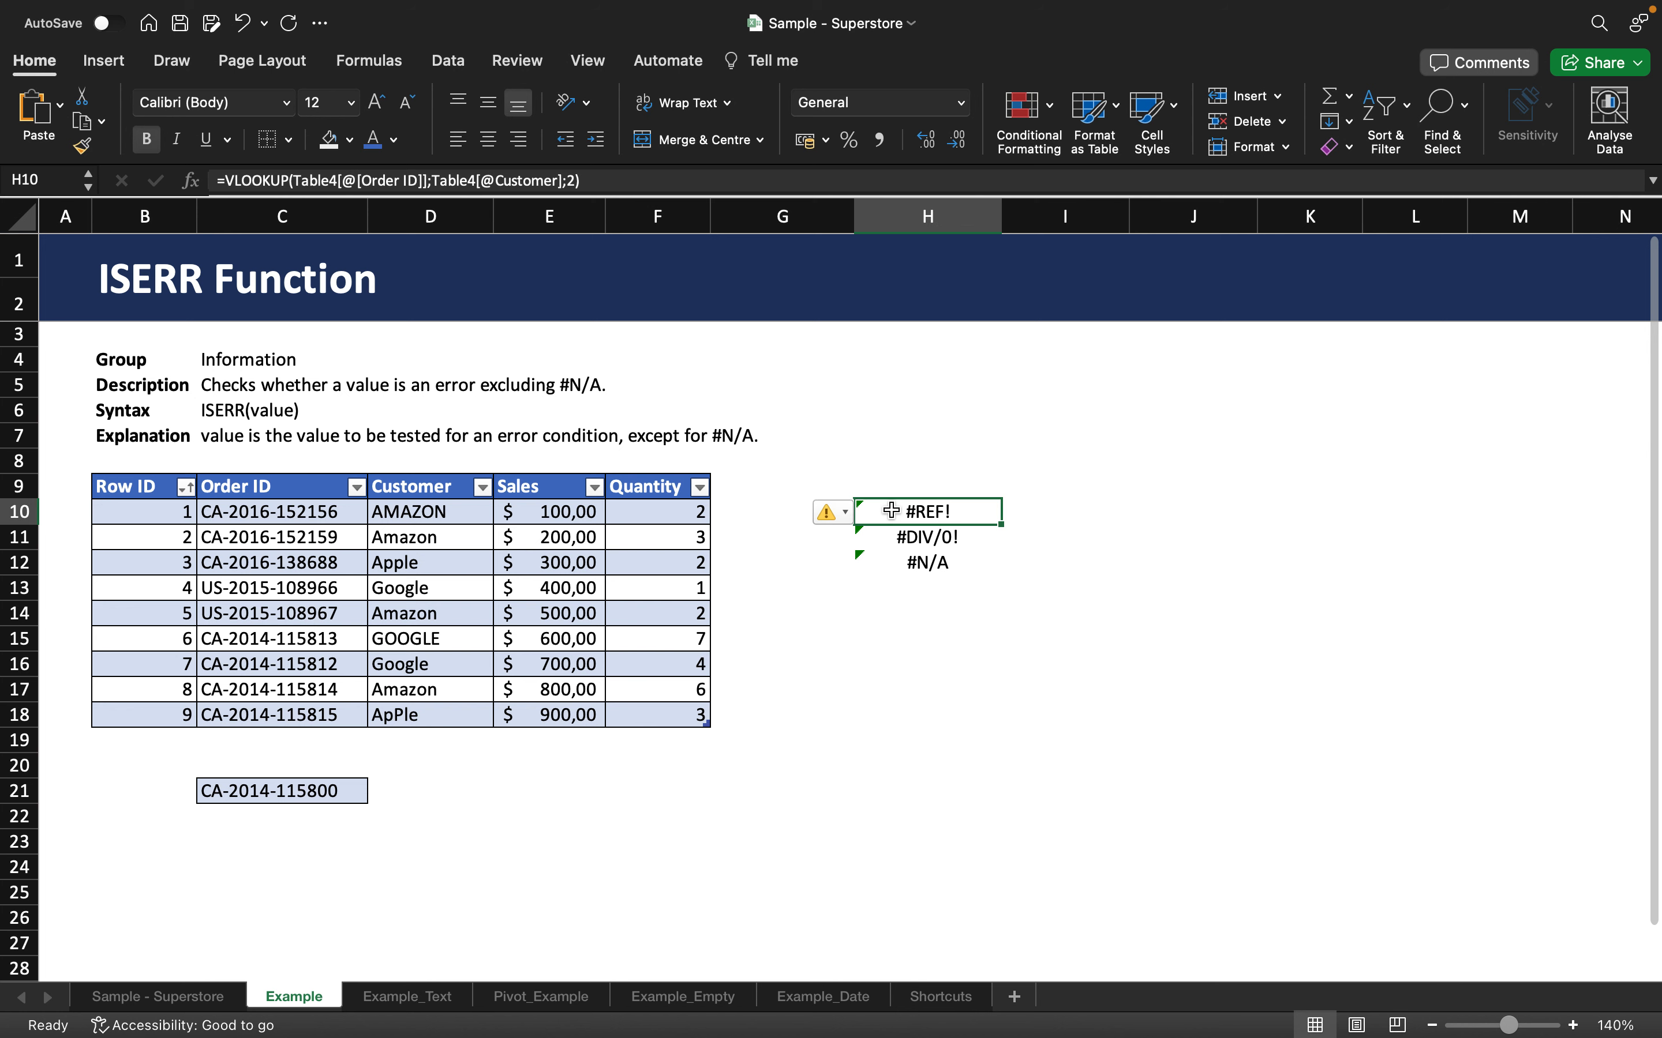
pyautogui.click(829, 635)
pyautogui.click(927, 563)
pyautogui.click(1044, 518)
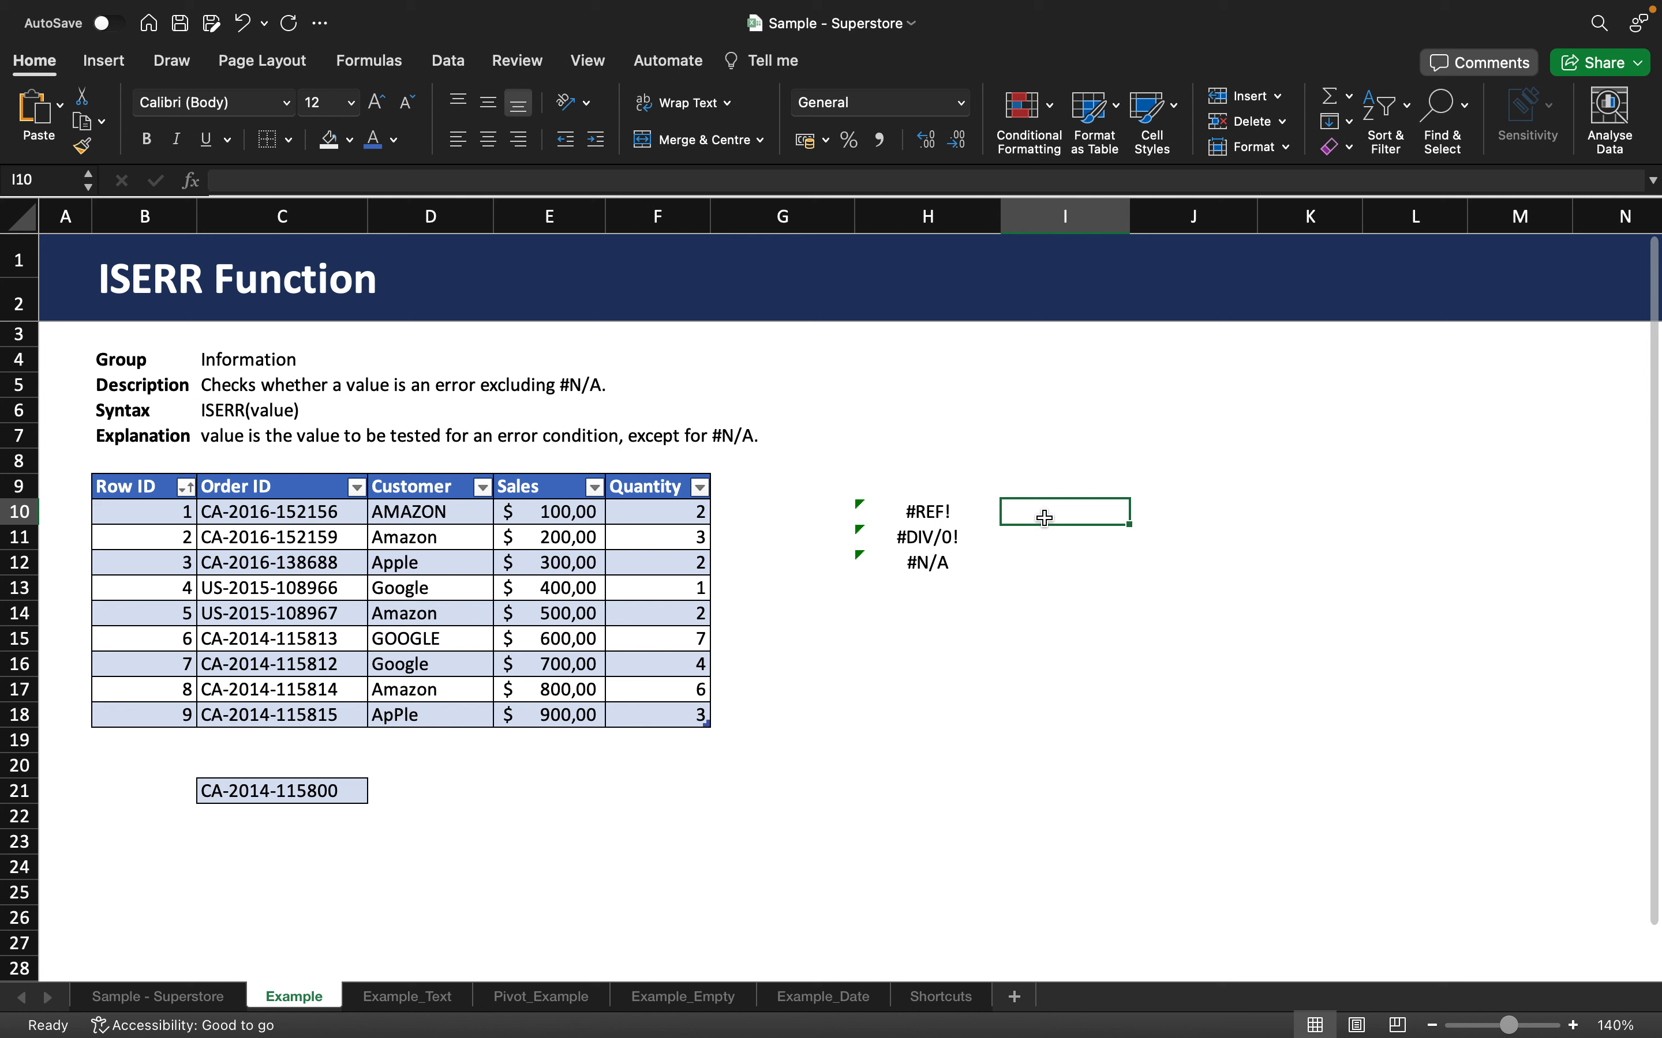
pyautogui.write('=ISE')
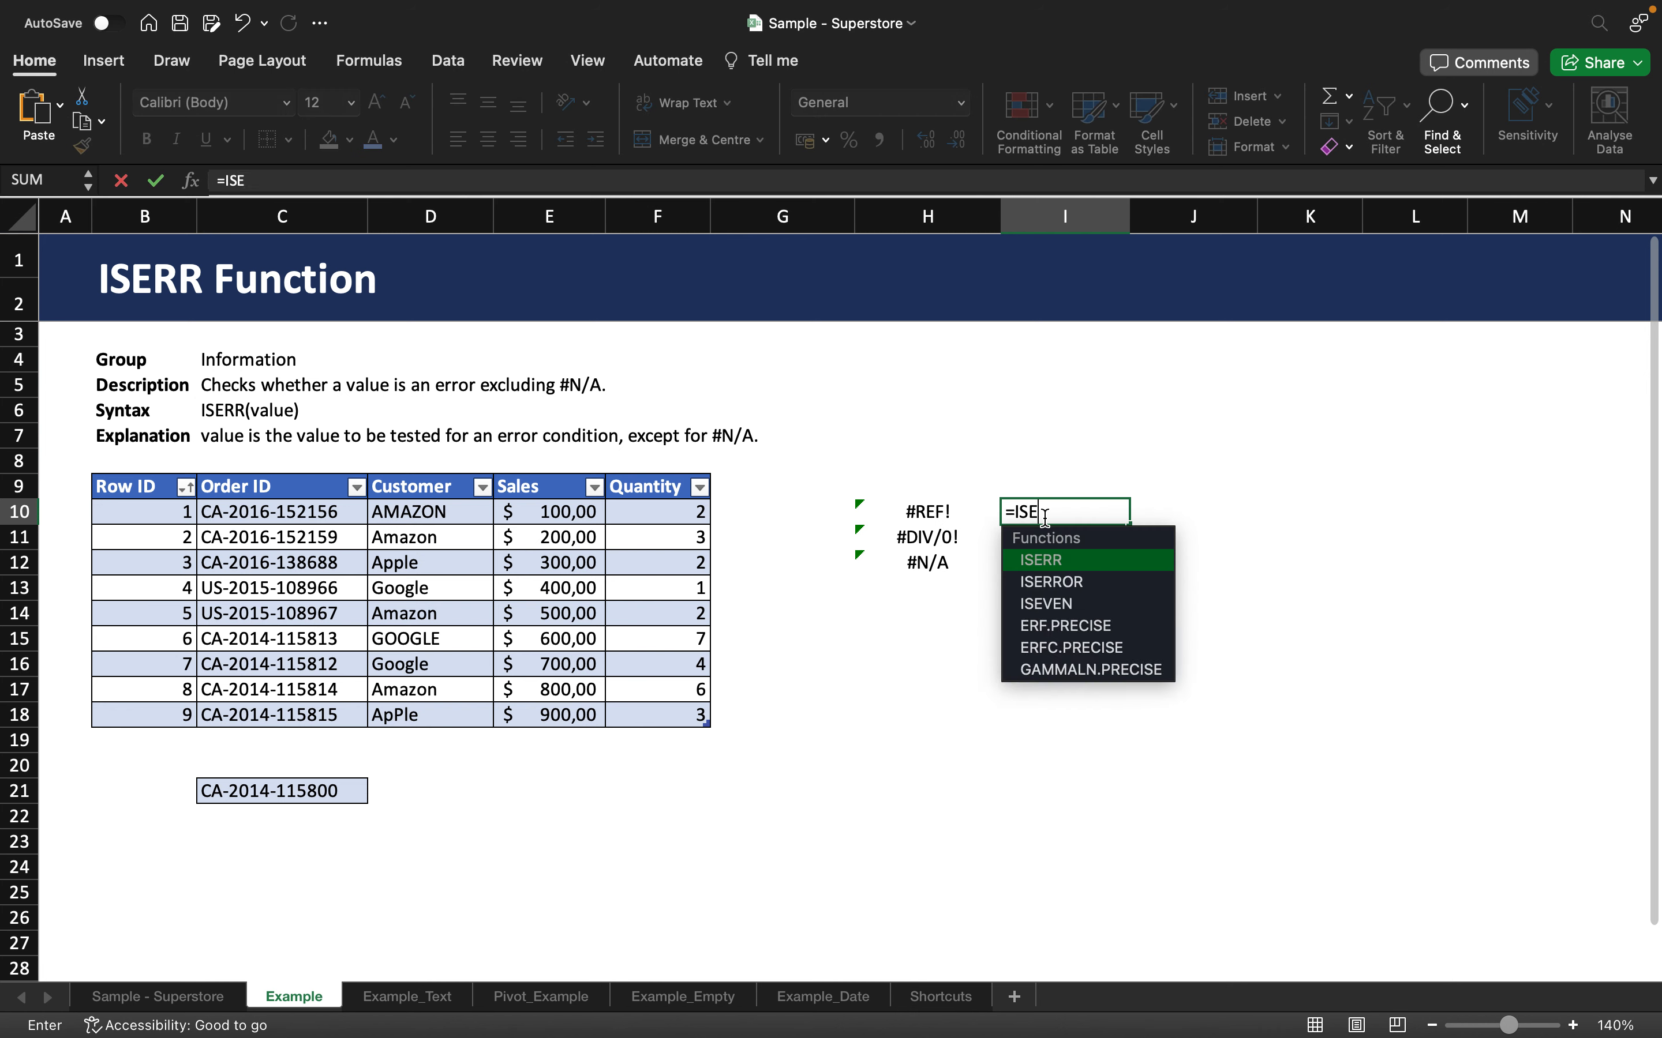
pyautogui.write('RR(')
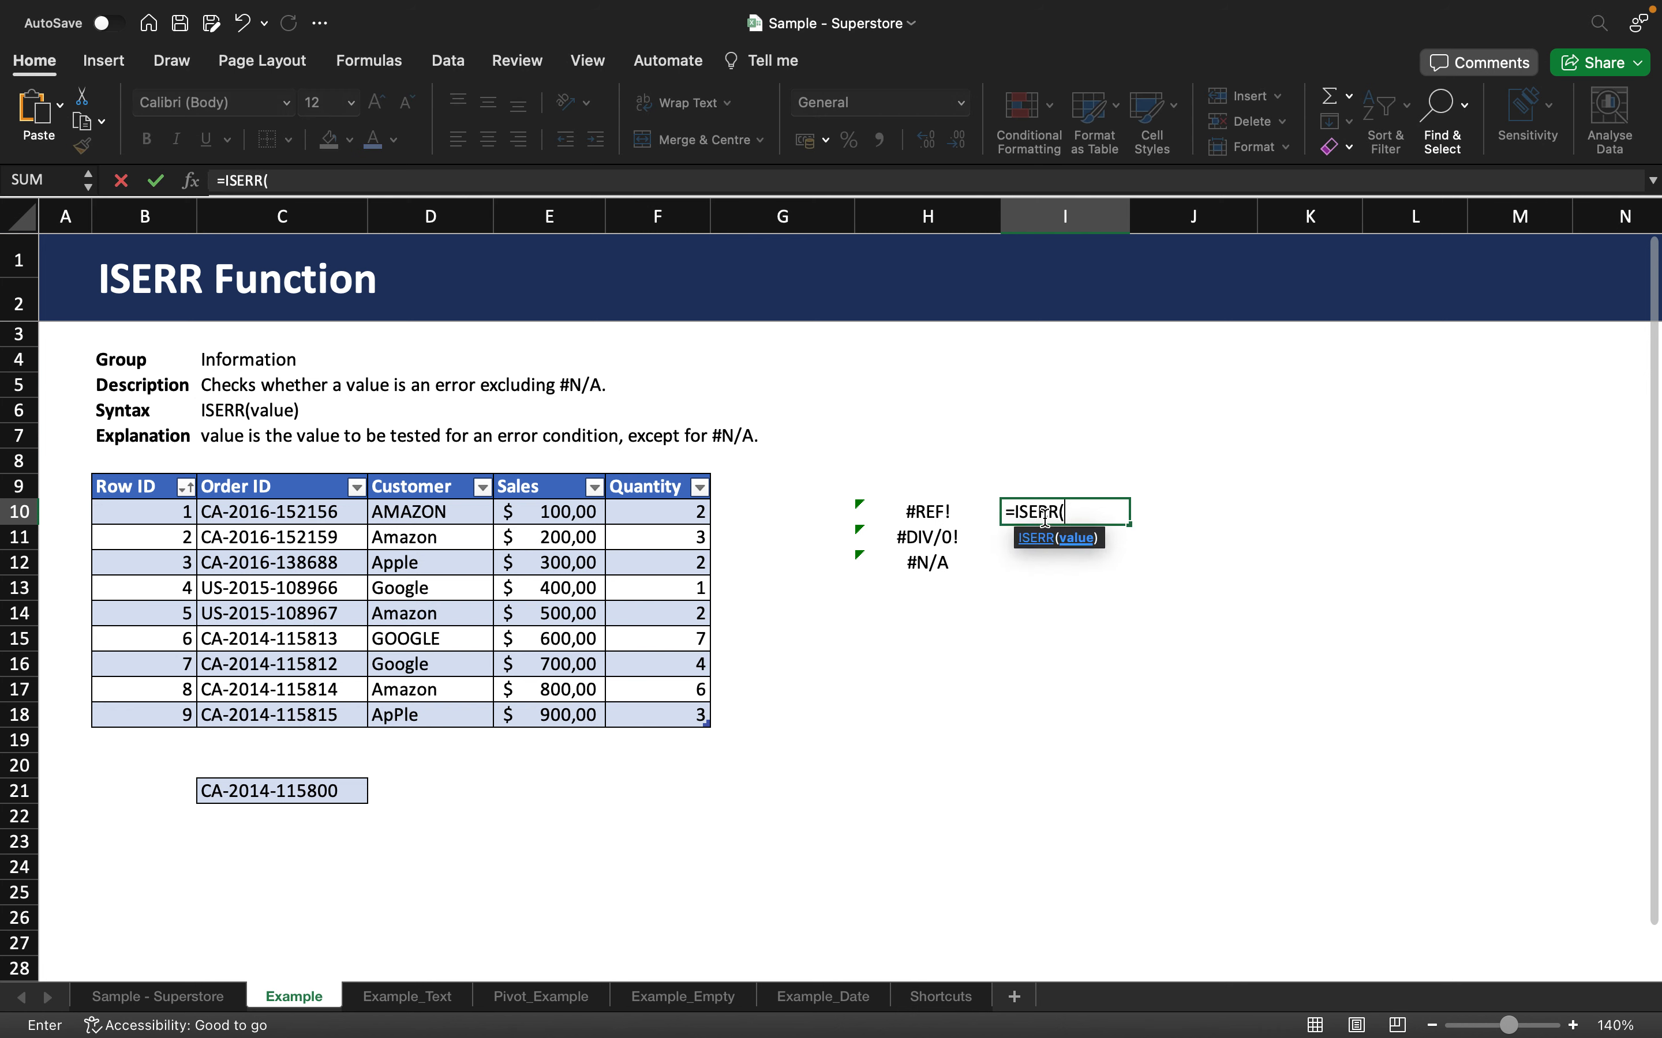
pyautogui.press('BackSpace')
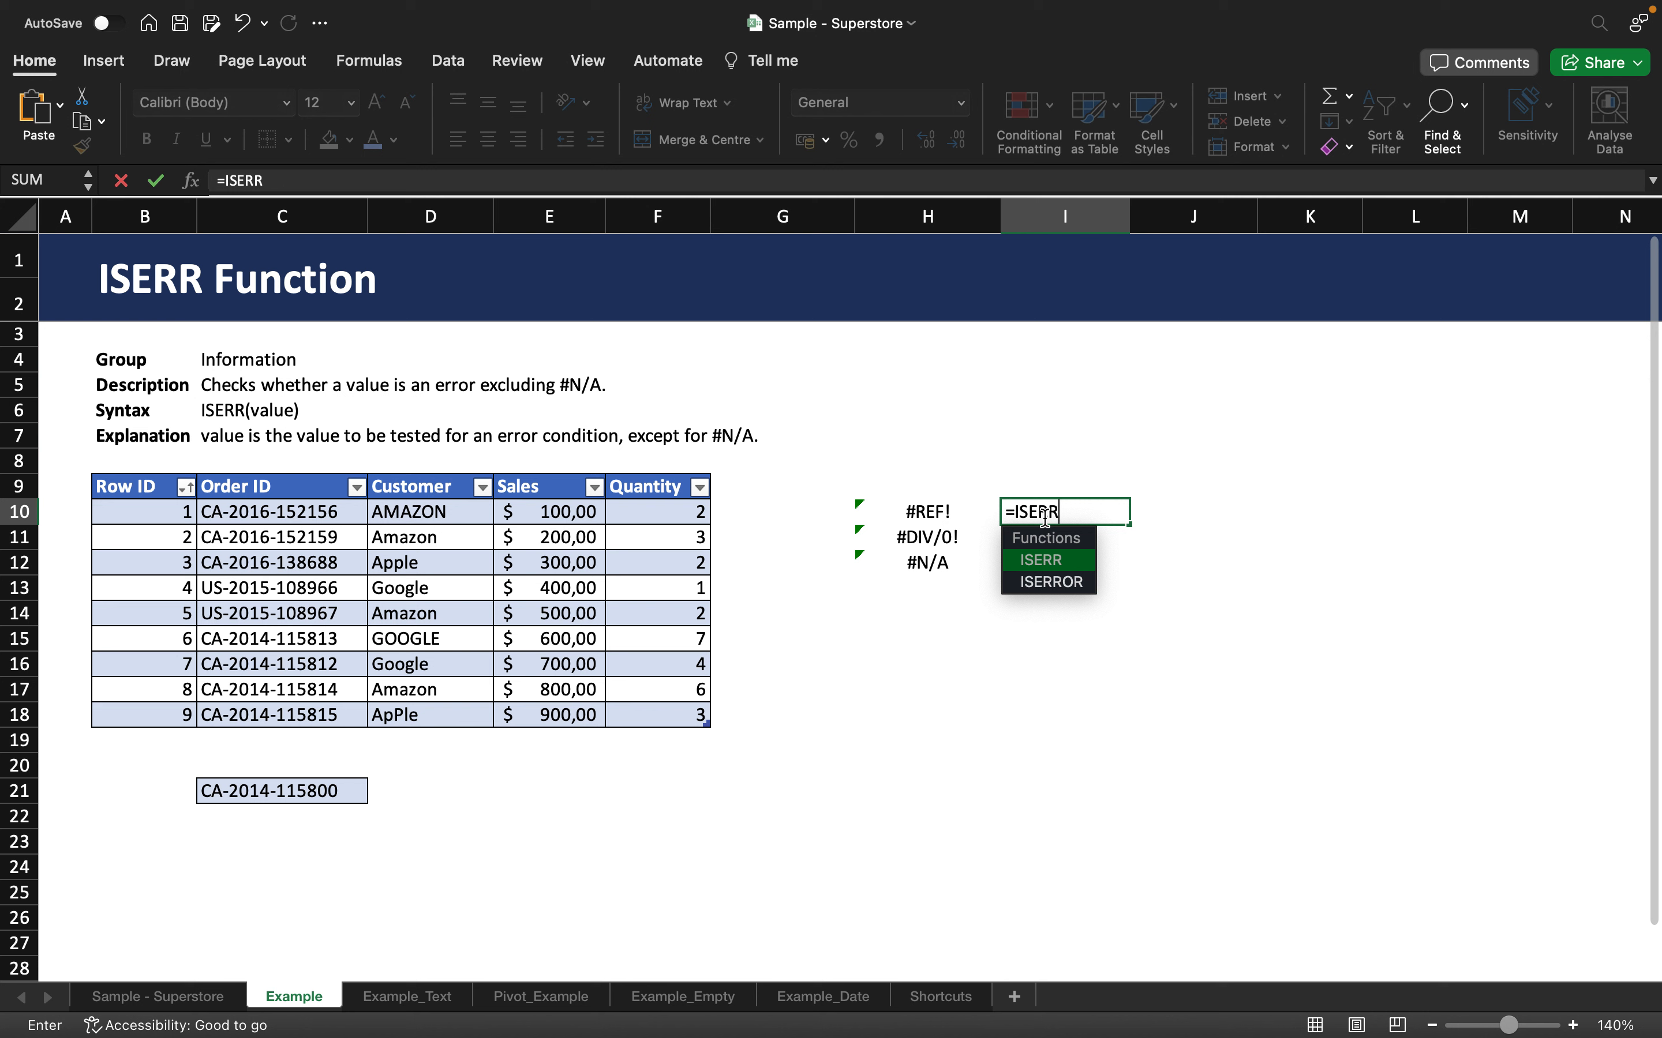
pyautogui.write('(')
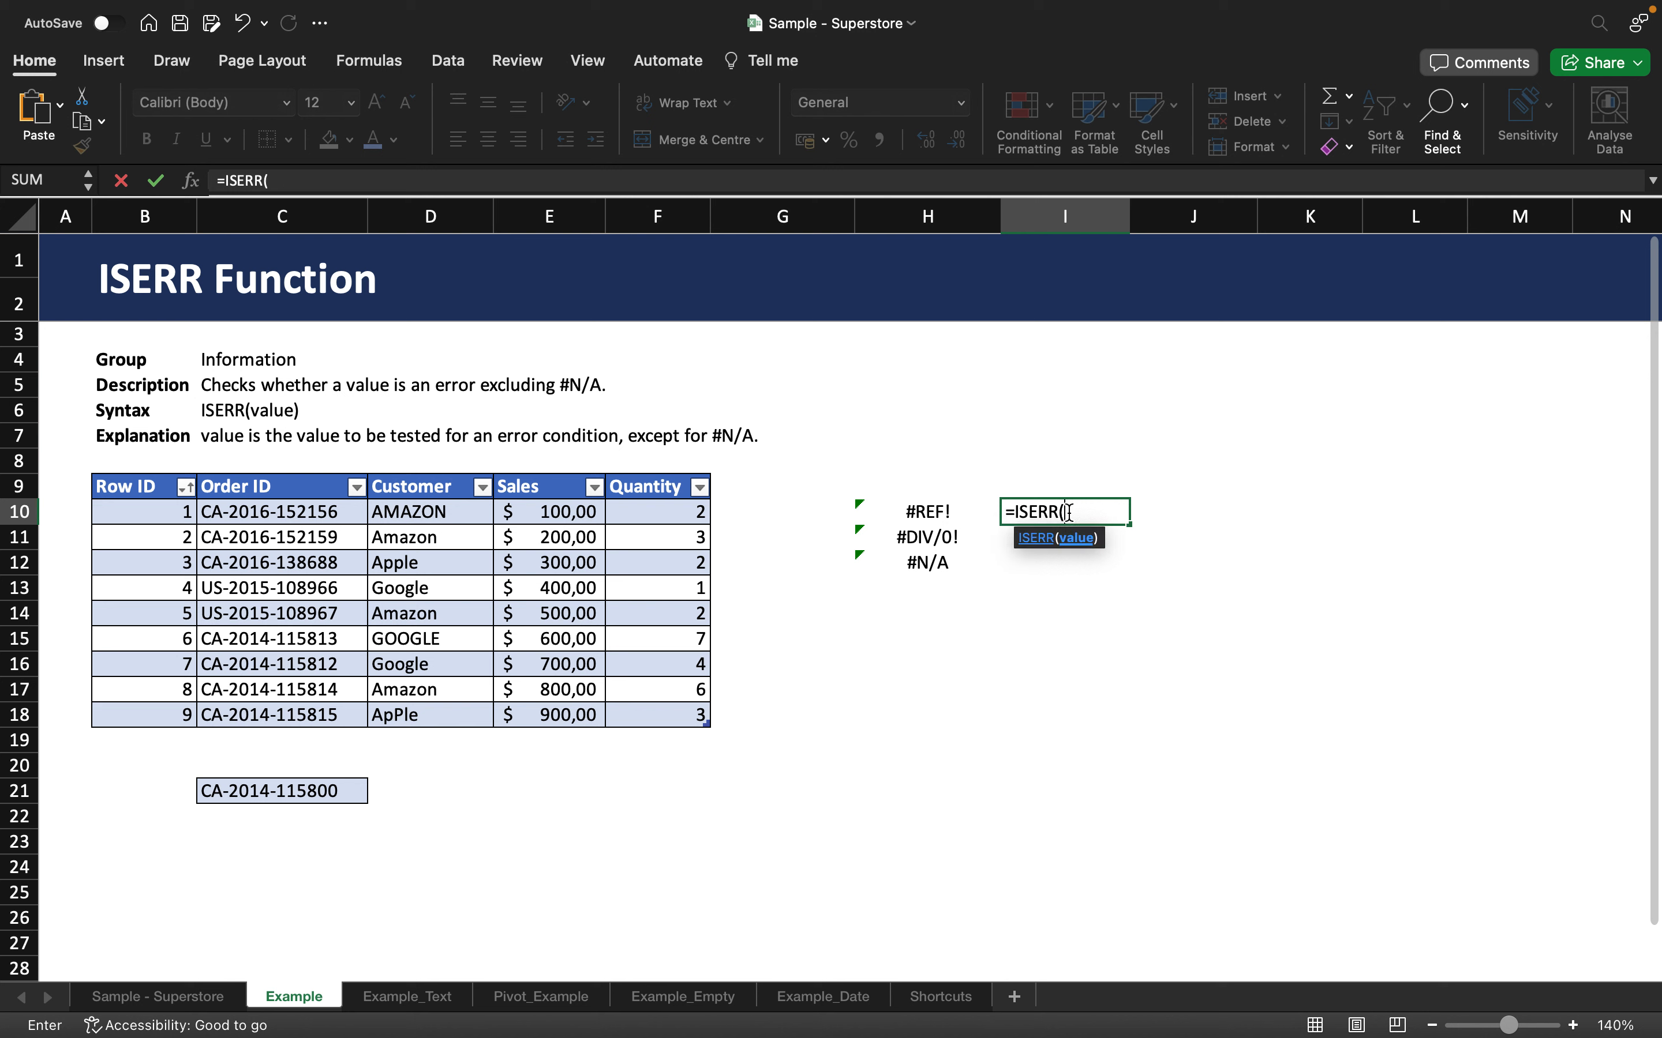
pyautogui.click(889, 508)
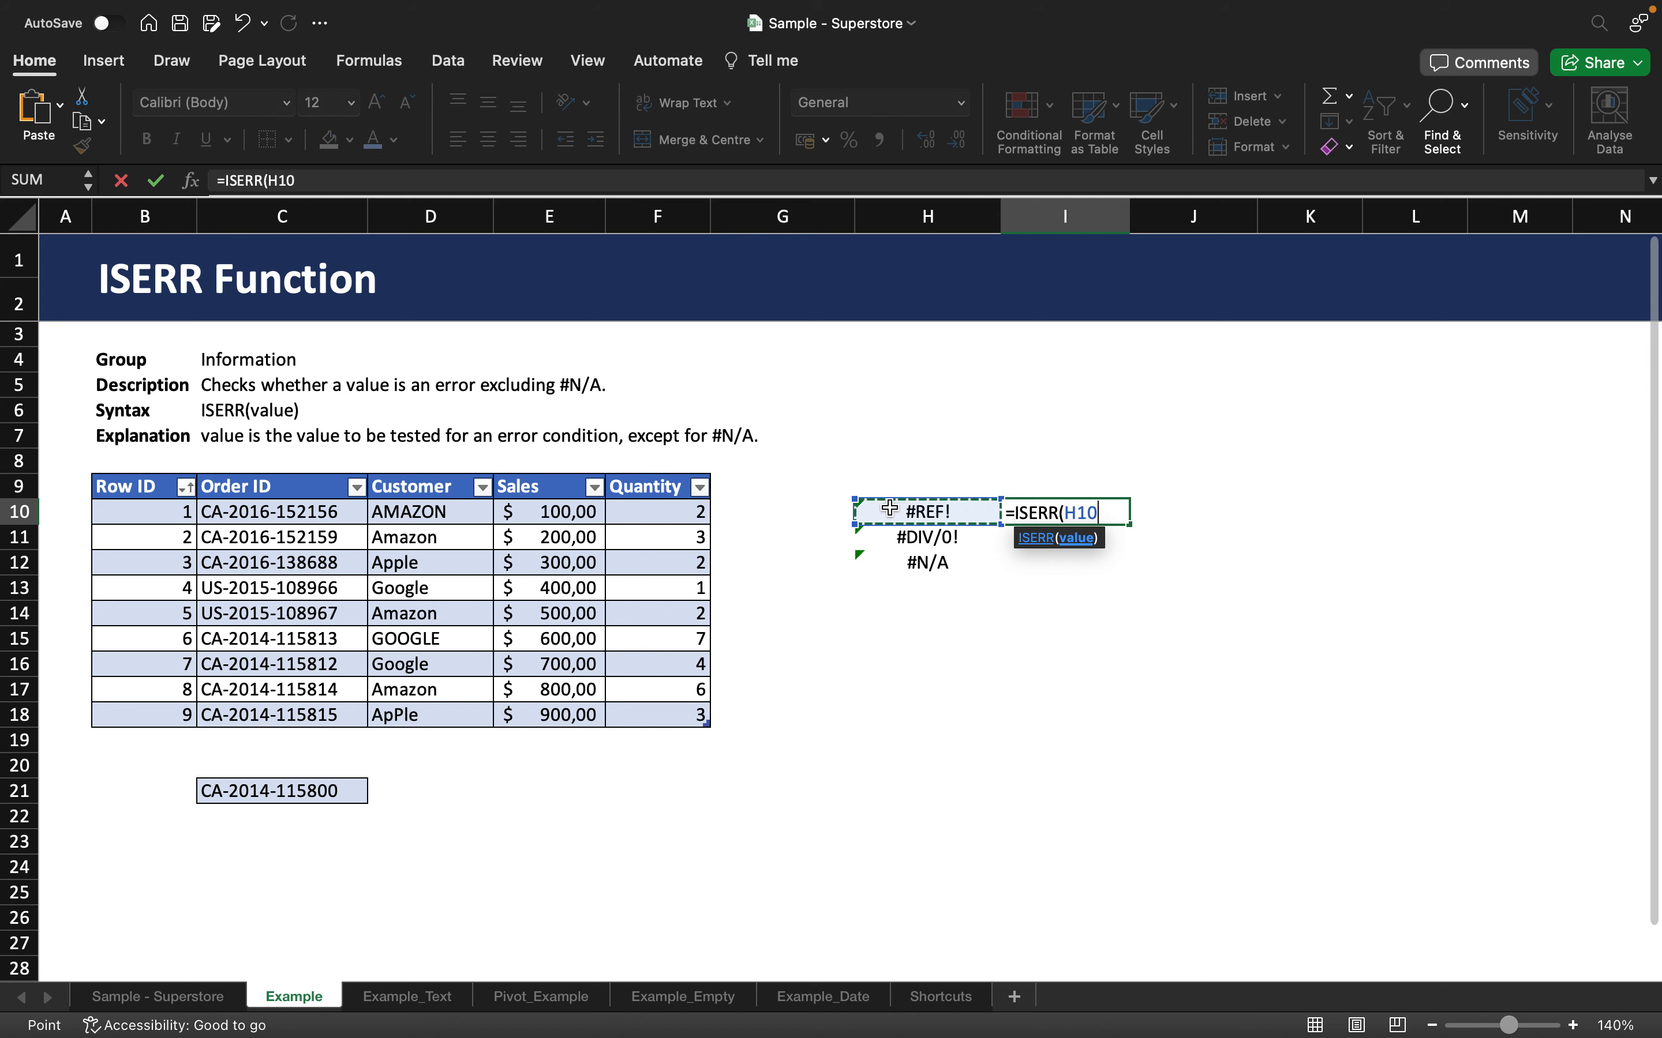
pyautogui.write(')')
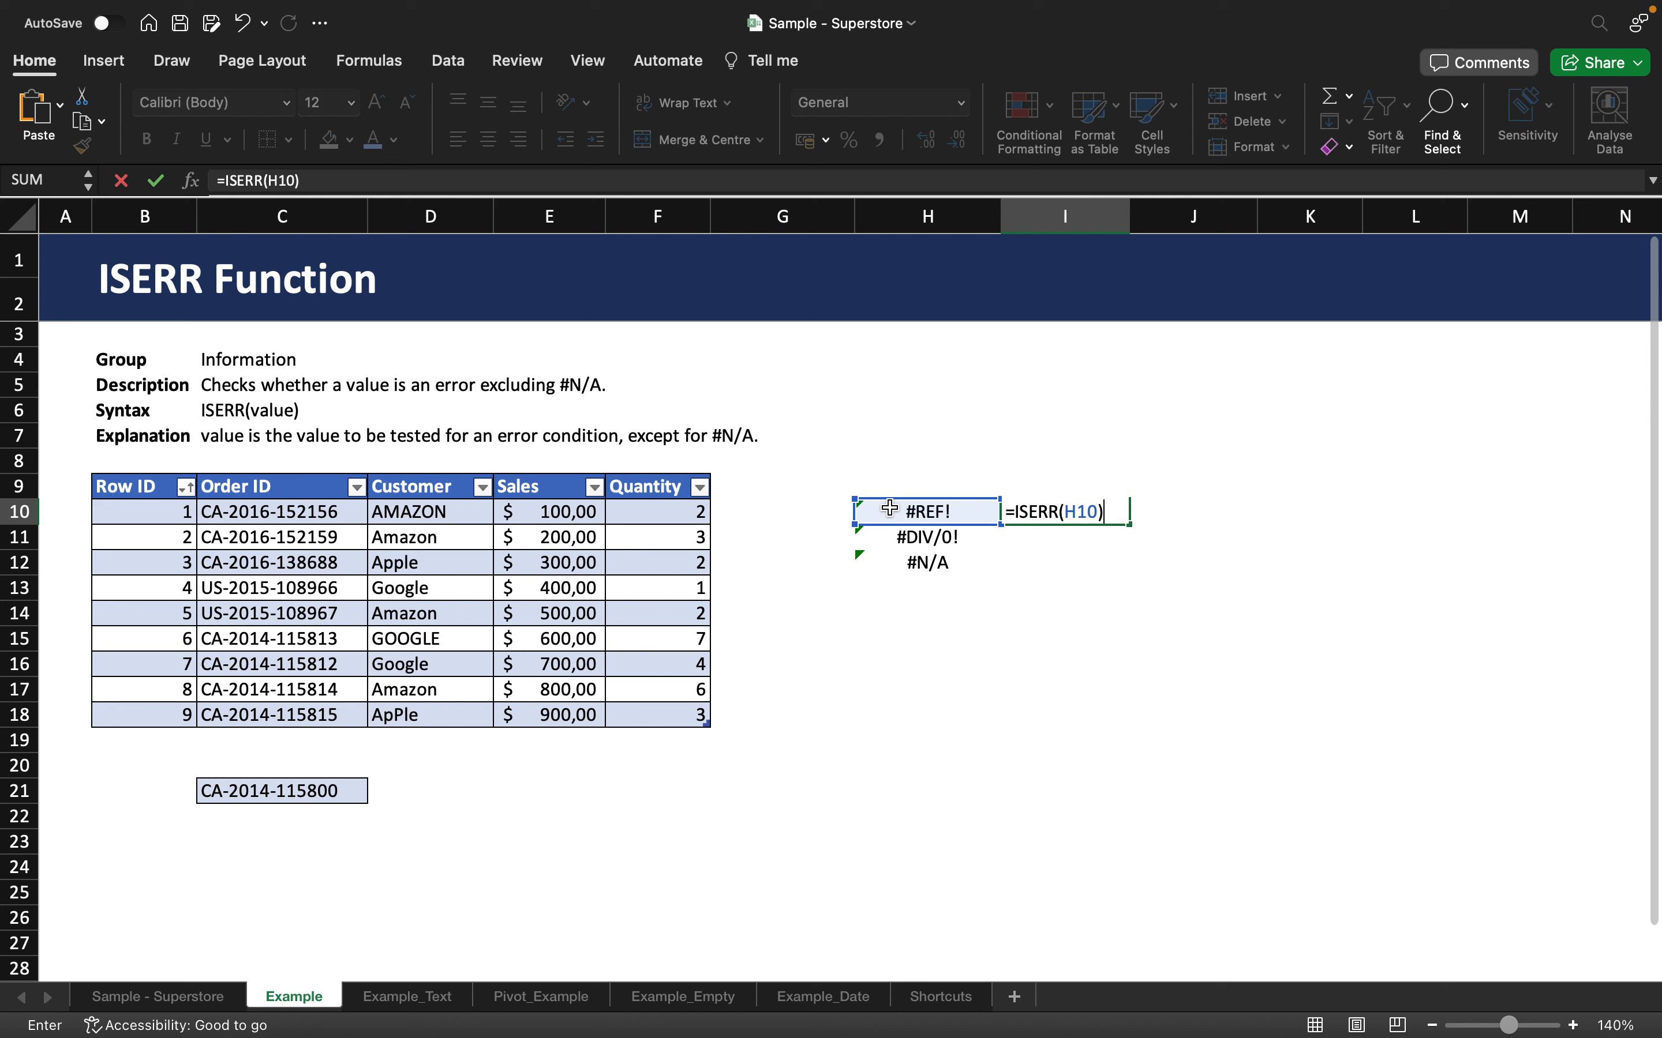
pyautogui.press('Return')
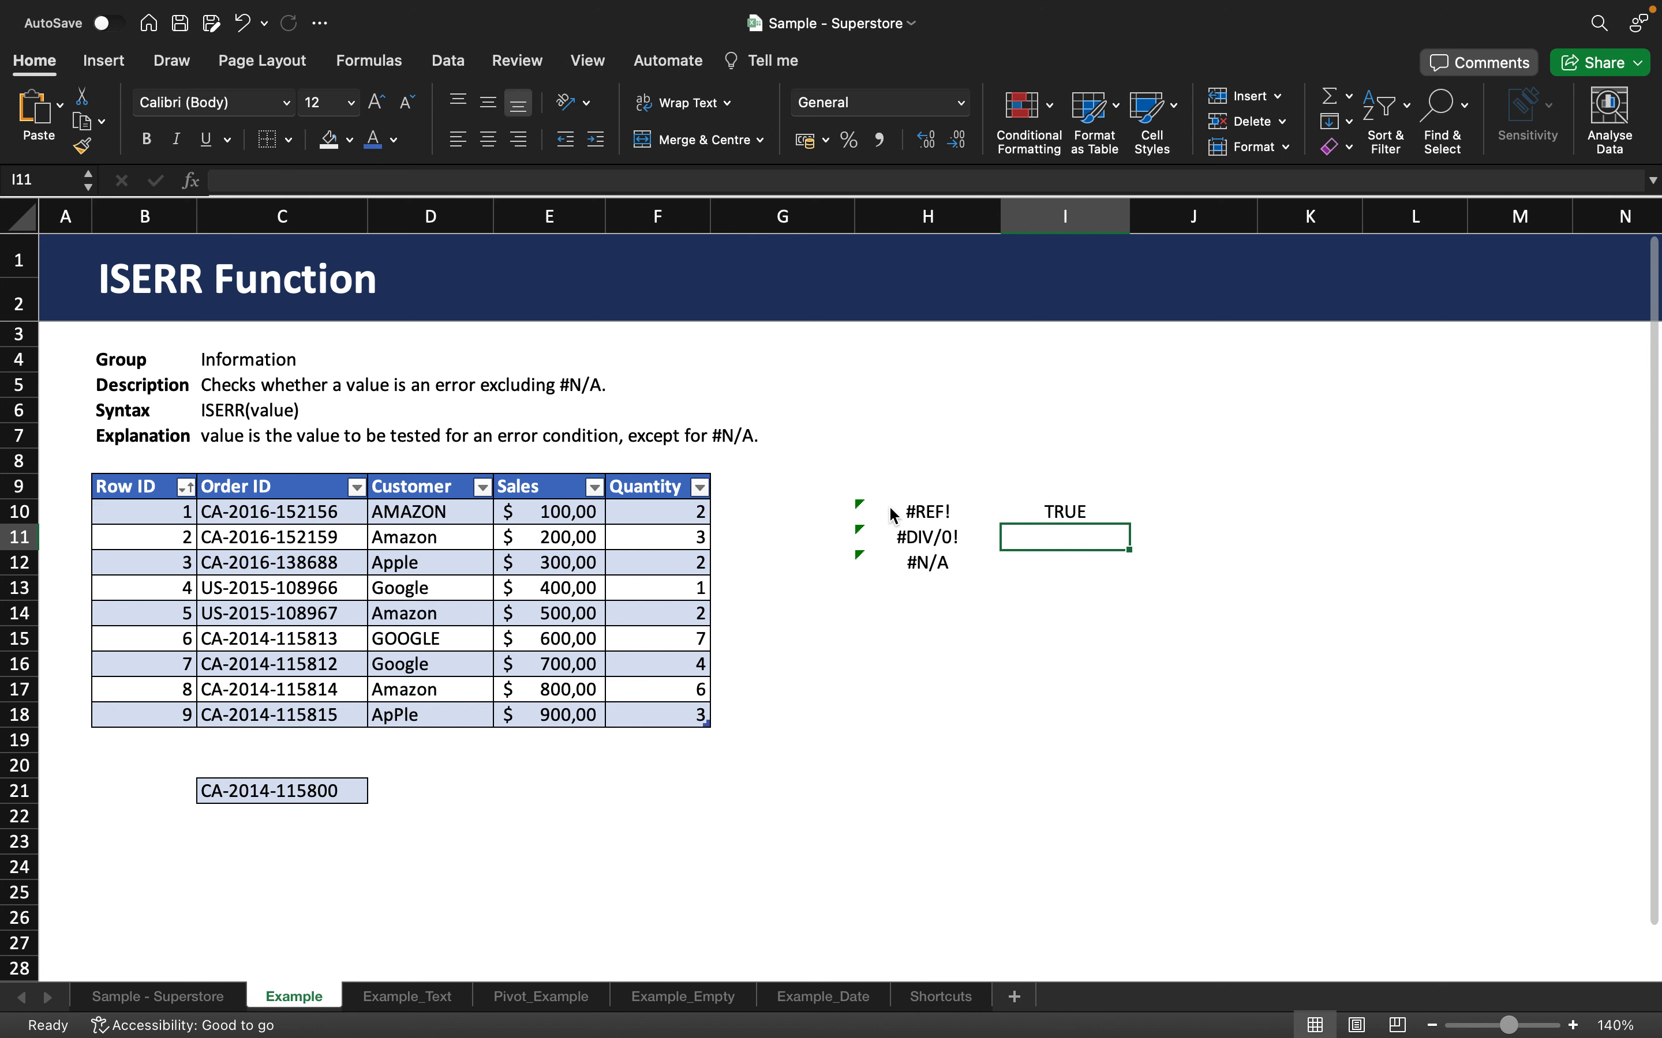
# Step: Fill the ISERR formula from I10 down to I12 beside the #DIV/0! and #N/A cells
pyautogui.click(1070, 512)
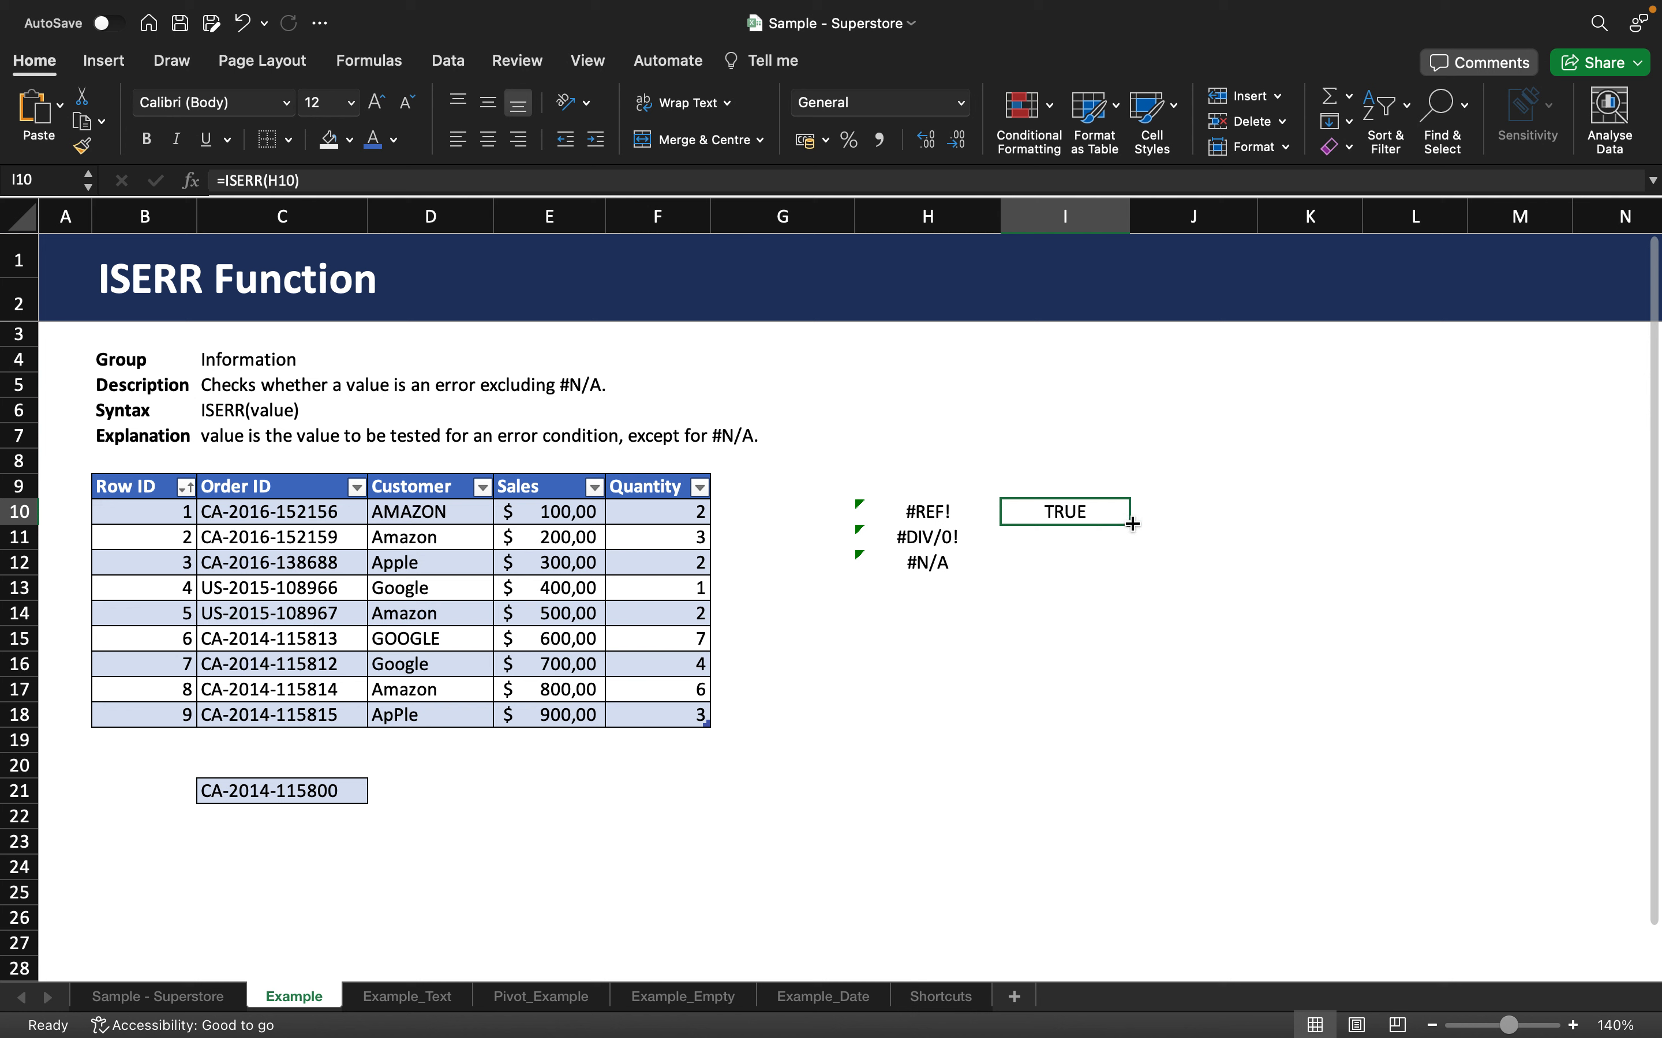
pyautogui.moveTo(1133, 524); pyautogui.dragTo(1104, 574)
pyautogui.click(1037, 749)
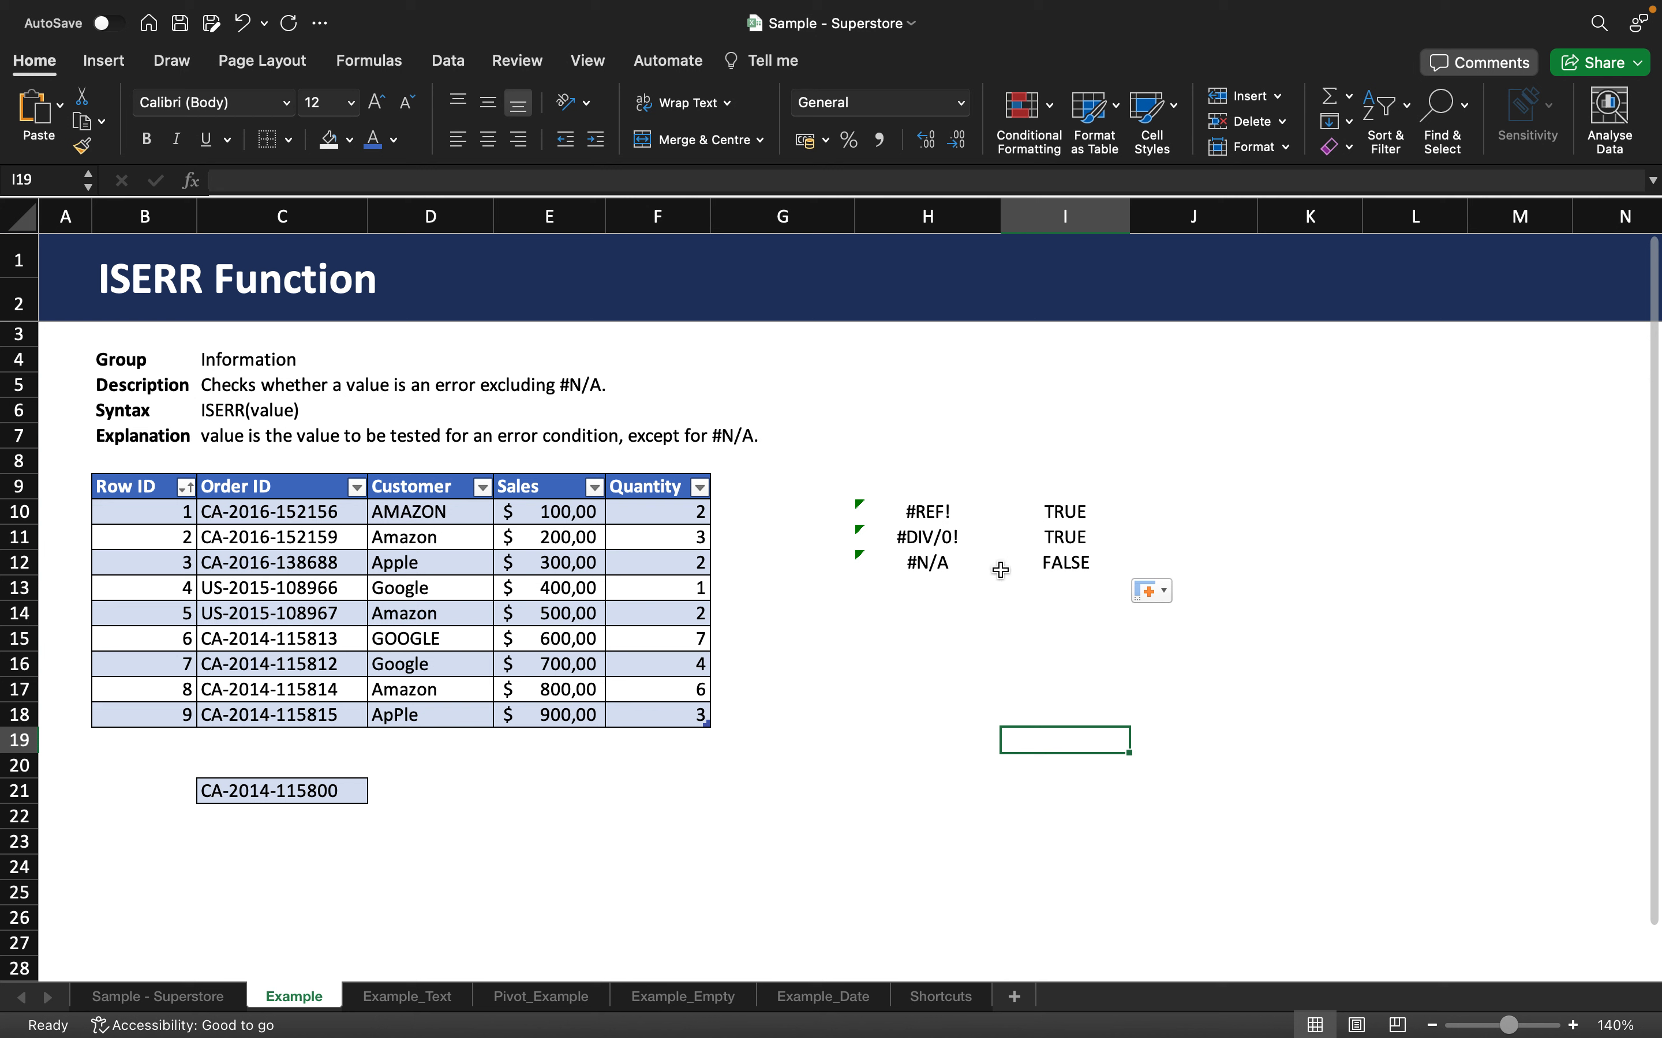
# Step: In H15, enter an ISERR formula that tests the Customer value of the table's row 15
pyautogui.click(1050, 594)
pyautogui.click(986, 631)
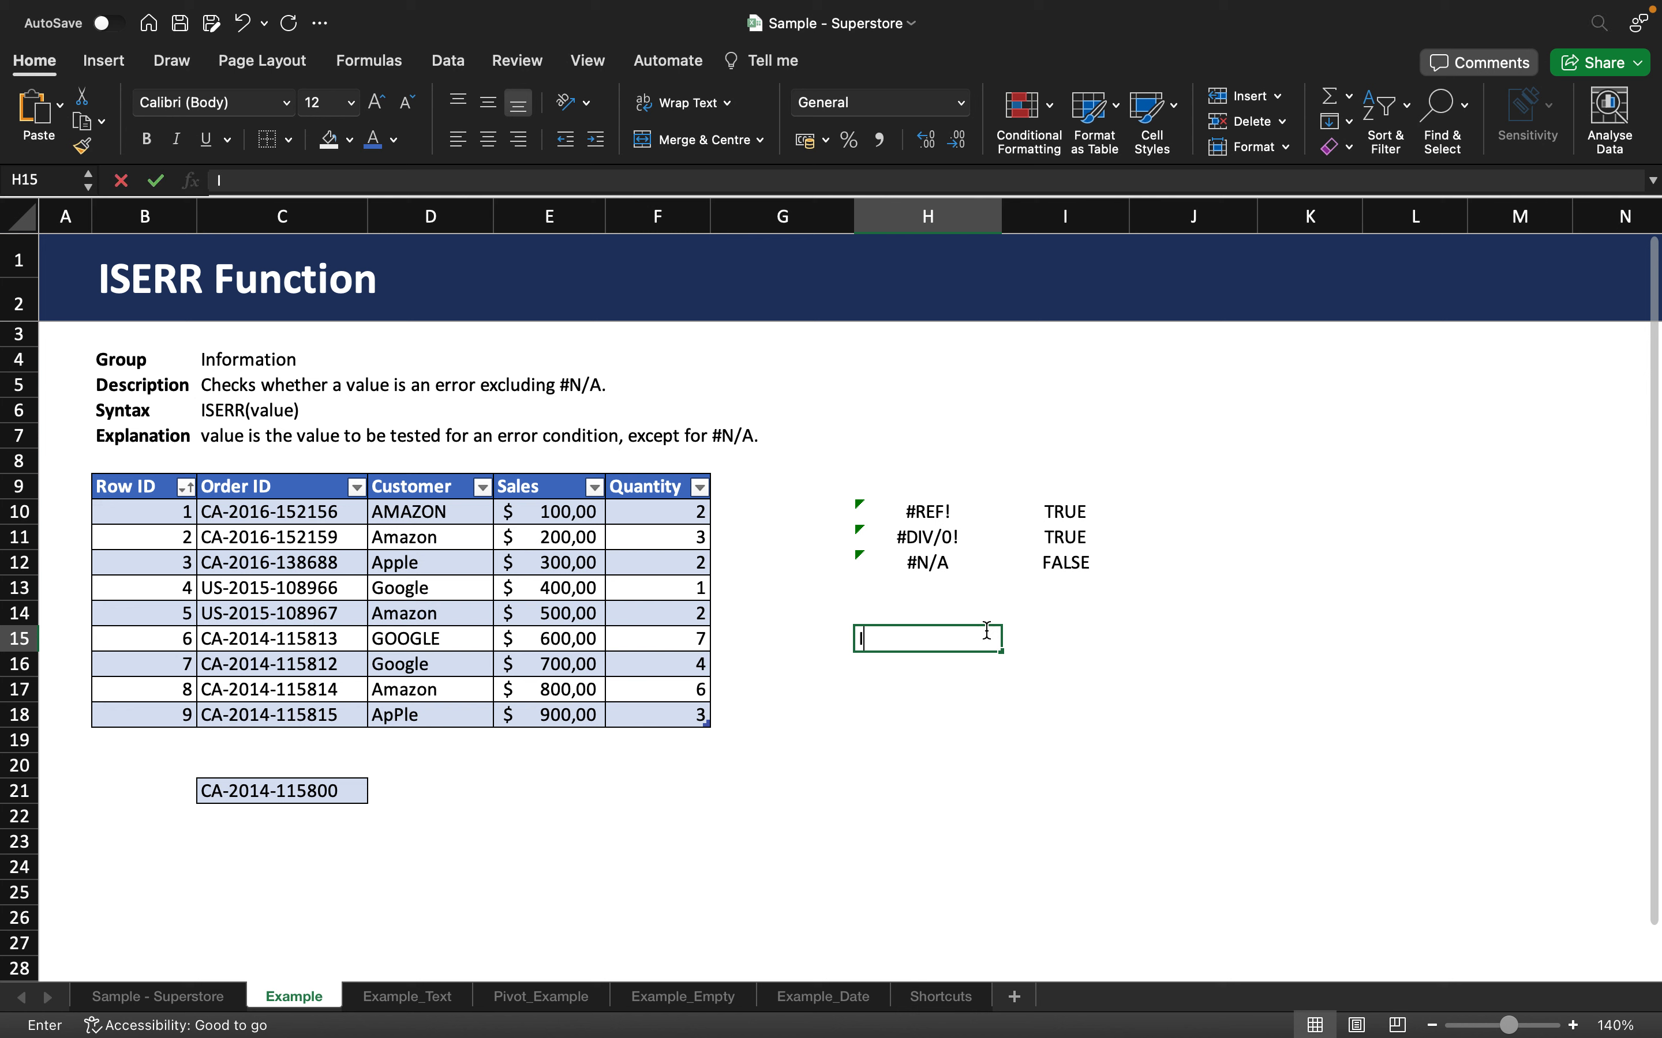
pyautogui.doubleClick(986, 630)
pyautogui.write('=ISE')
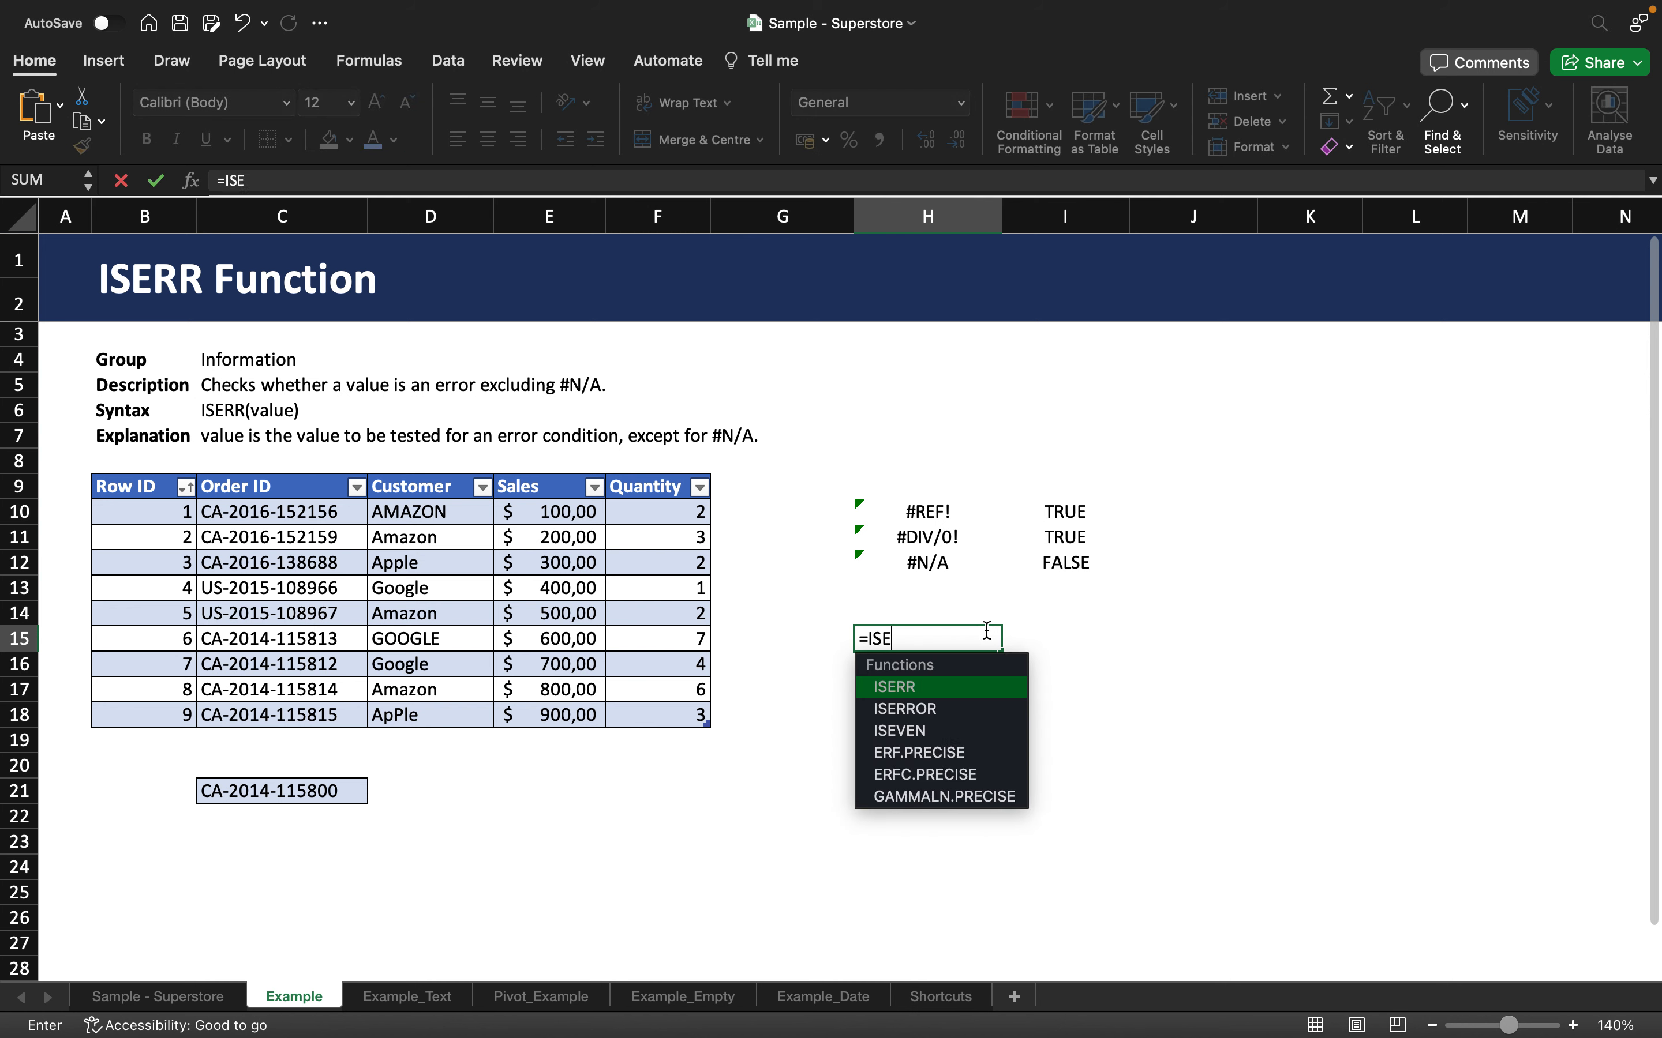
pyautogui.write('RR(')
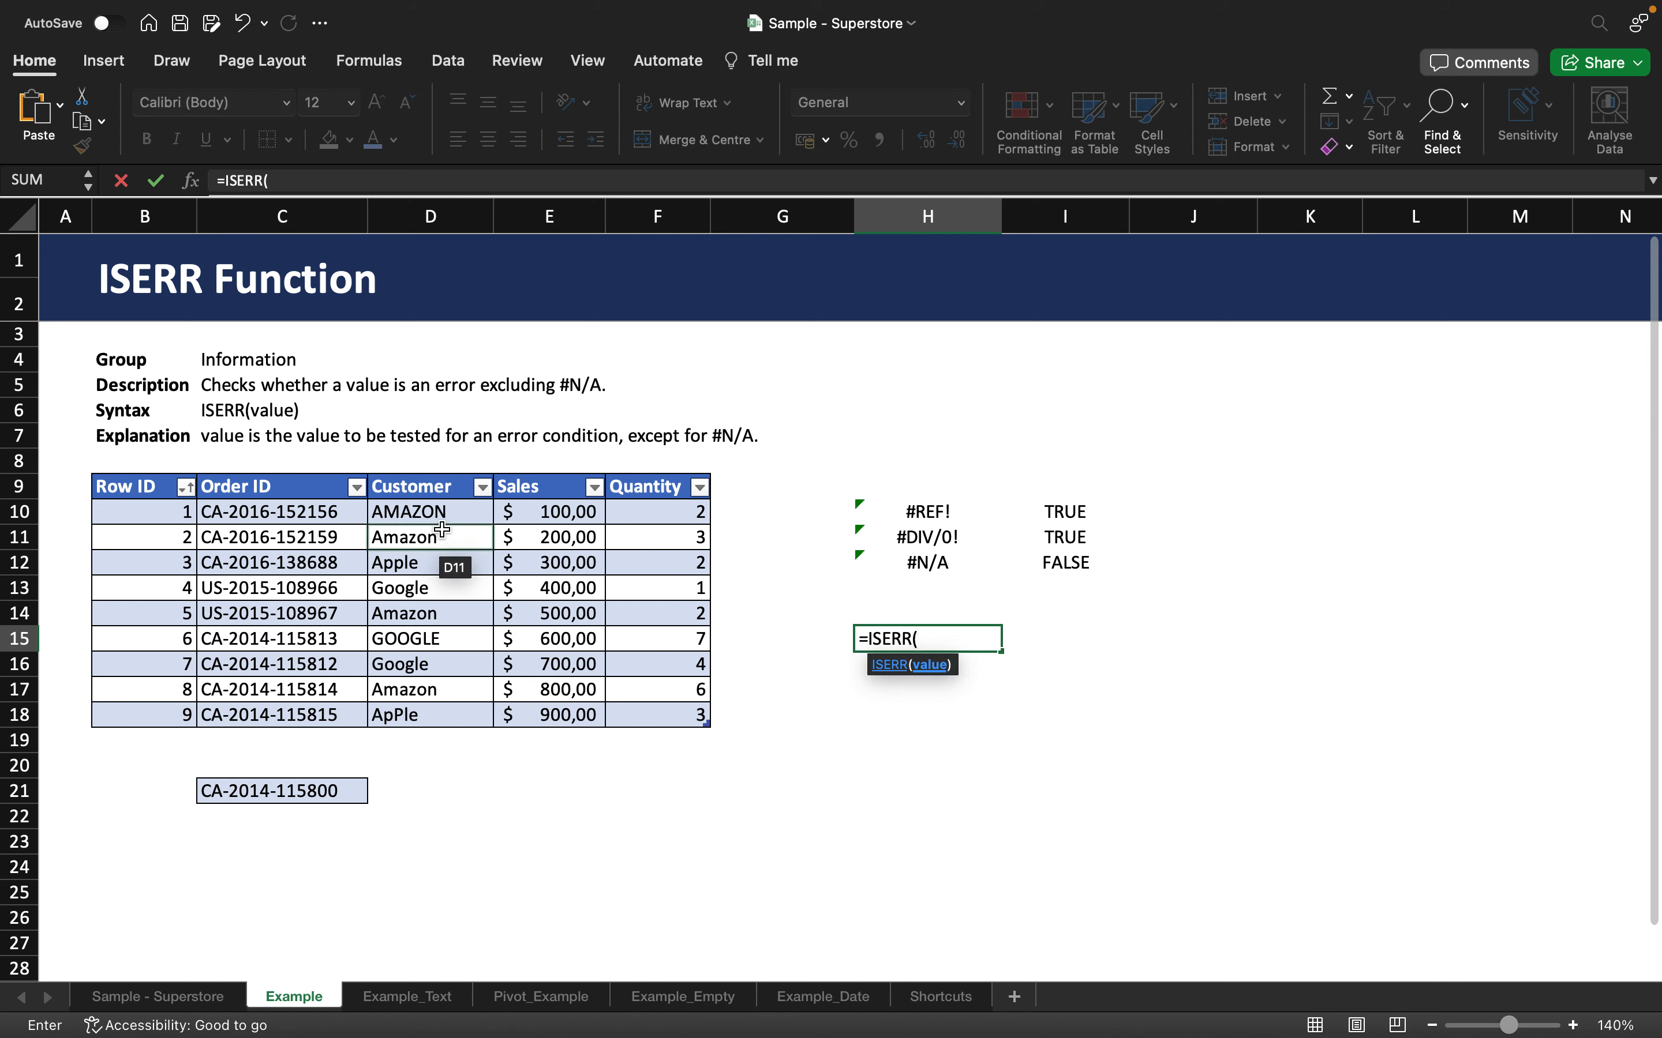
pyautogui.click(430, 639)
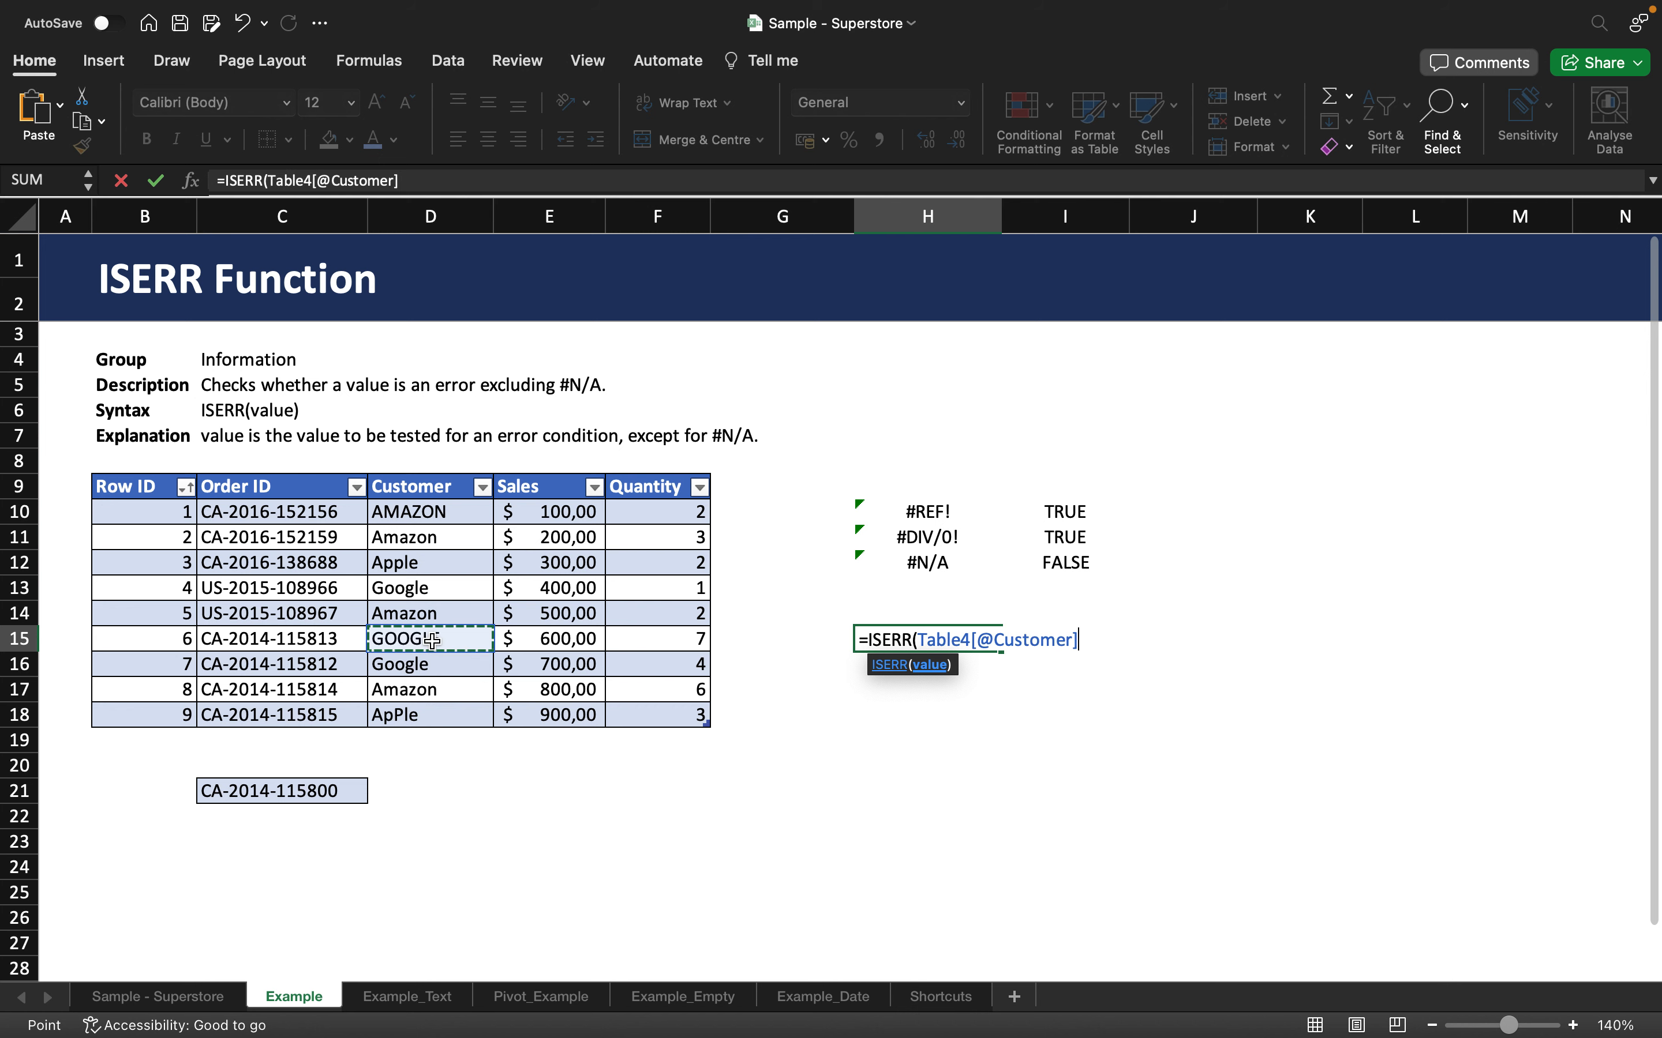
pyautogui.write(')')
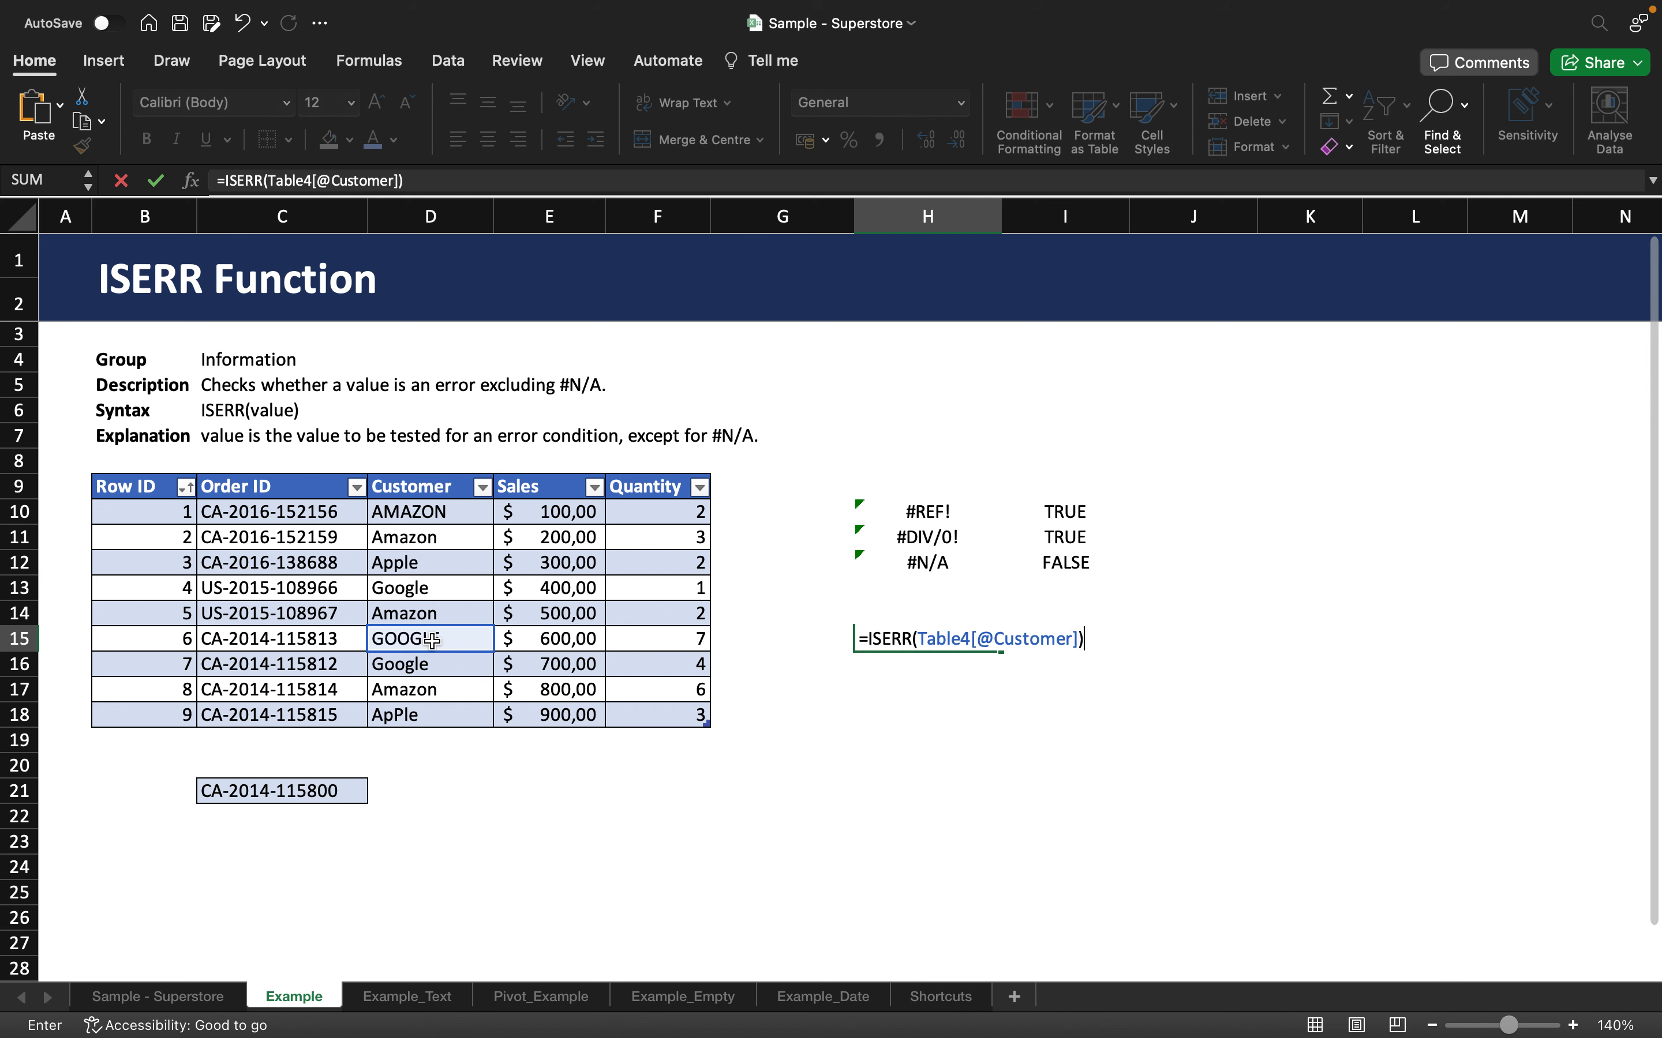
pyautogui.press('Return')
pyautogui.click(898, 639)
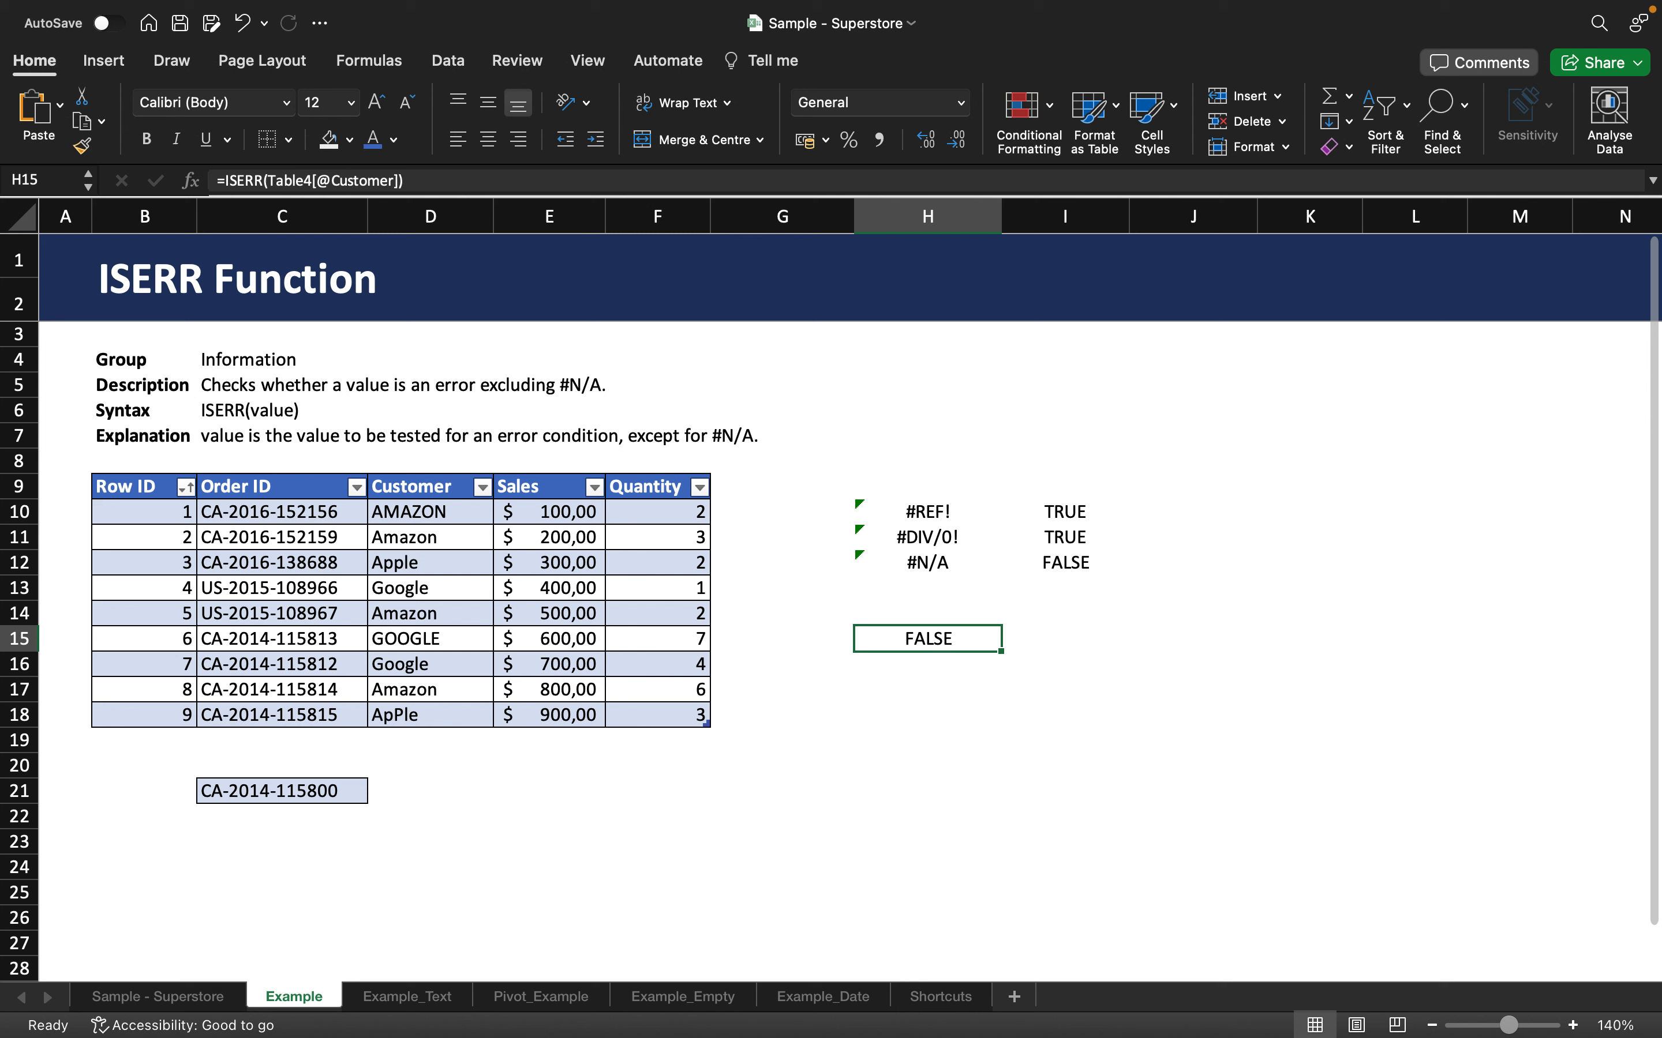
pyautogui.click(802, 715)
pyautogui.click(908, 710)
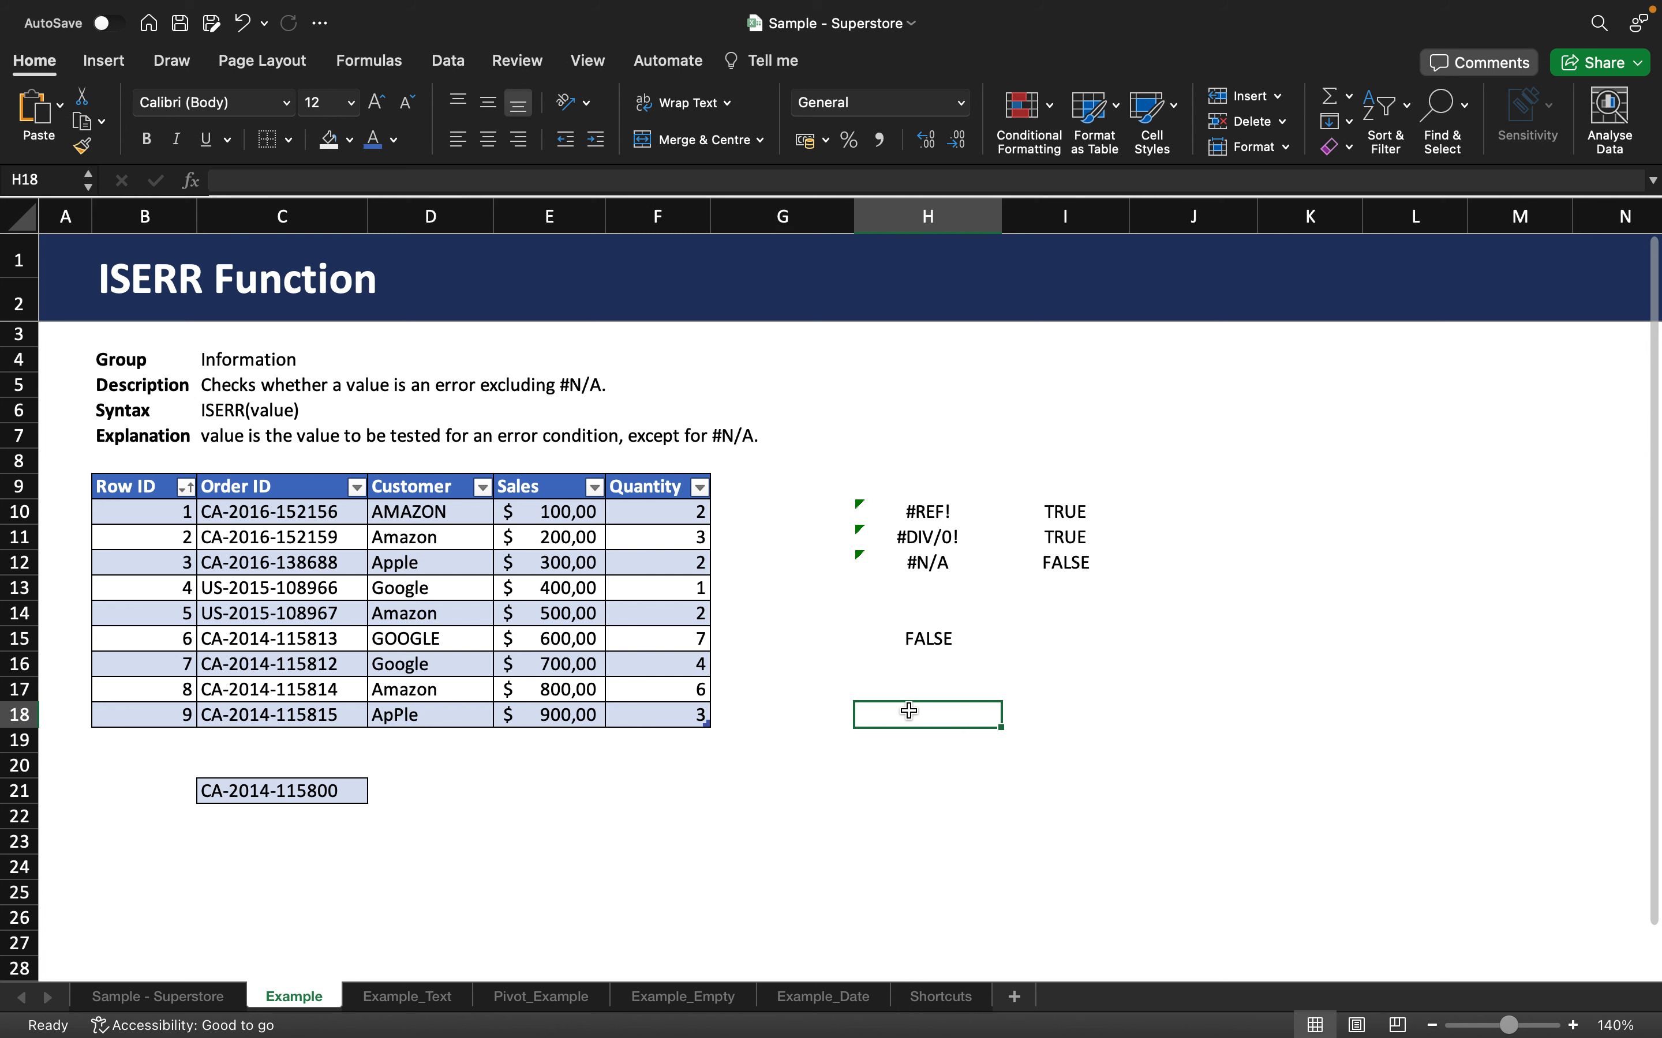
pyautogui.write('=ISERRO')
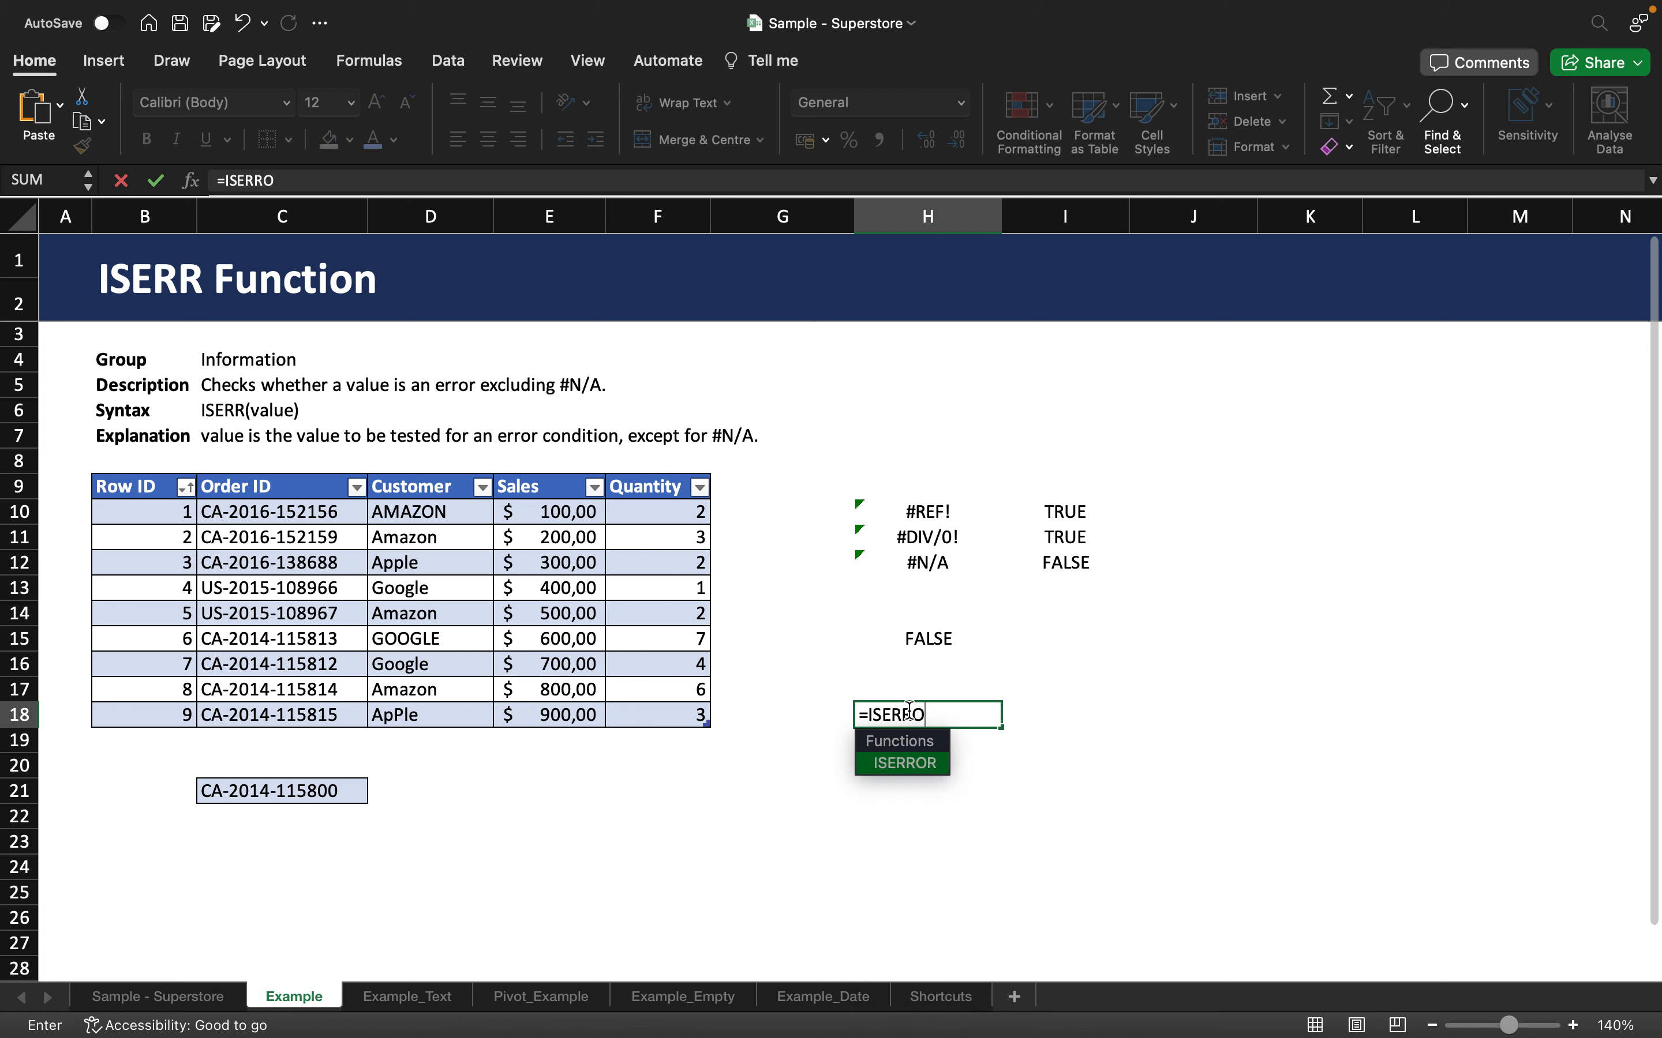
pyautogui.write('R(')
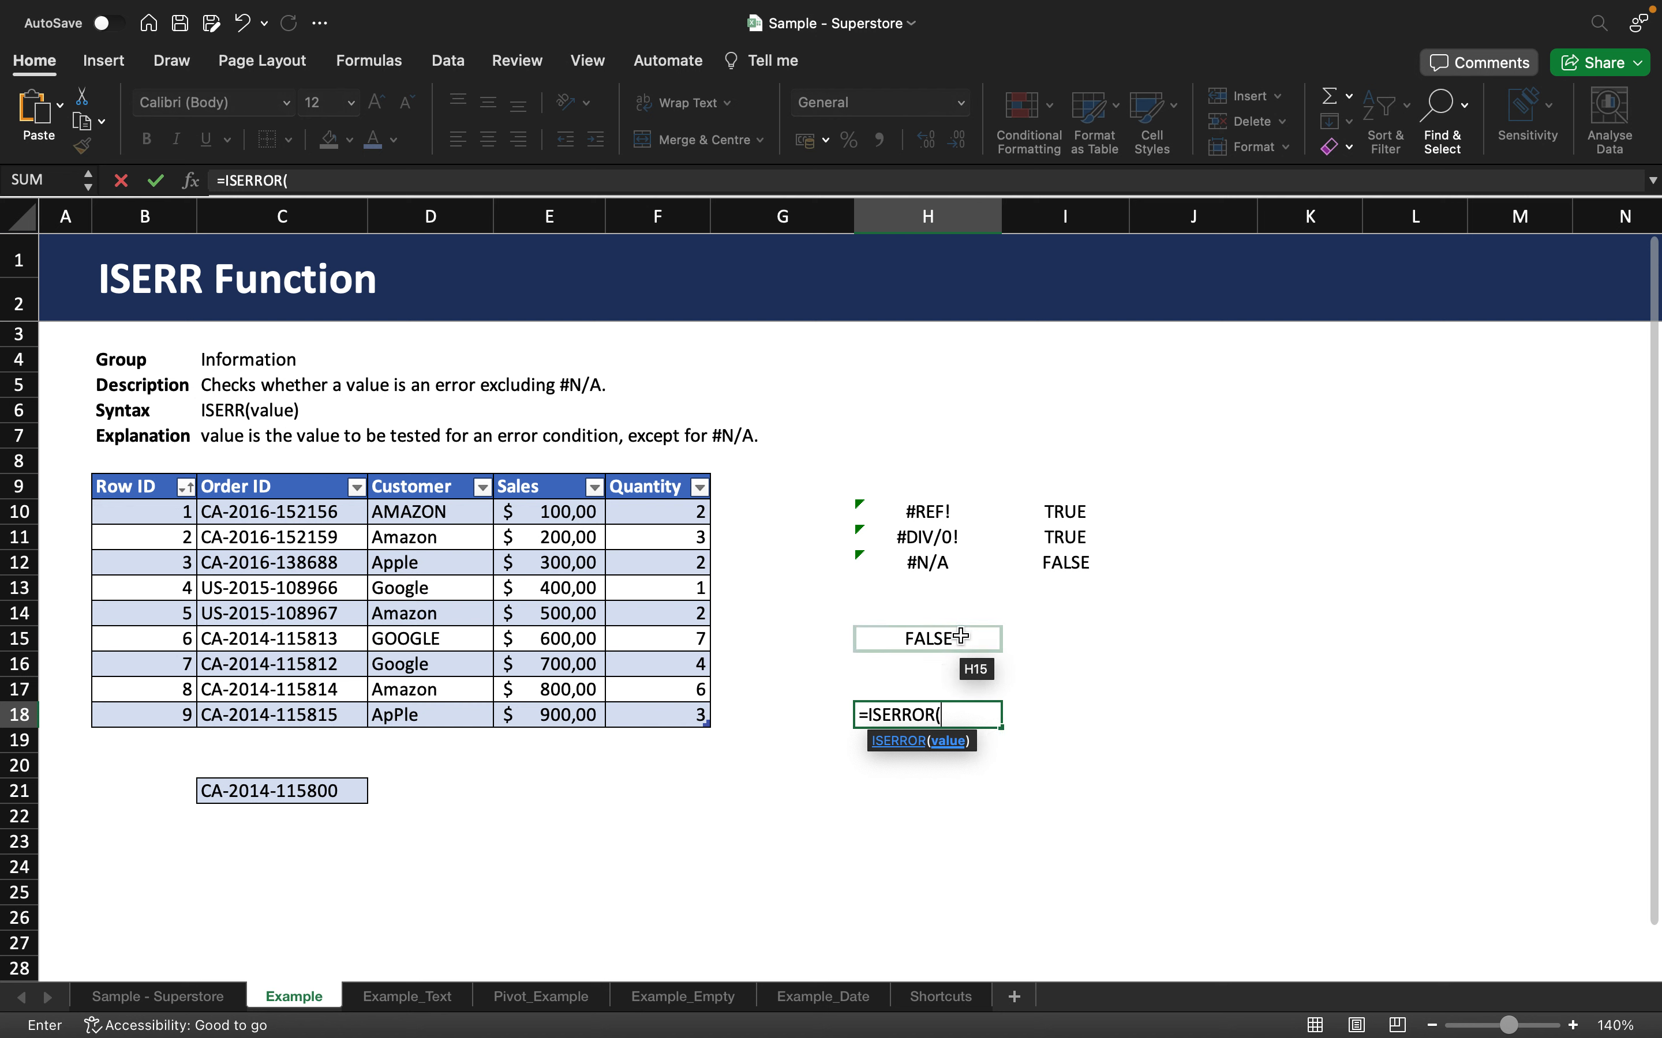
pyautogui.press('BackSpace')
pyautogui.press('BackSpace')
pyautogui.press('BackSpace')
pyautogui.press('BackSpace')
pyautogui.press('BackSpace')
pyautogui.press('BackSpace')
pyautogui.press('BackSpace')
pyautogui.press('BackSpace')
pyautogui.press('BackSpace')
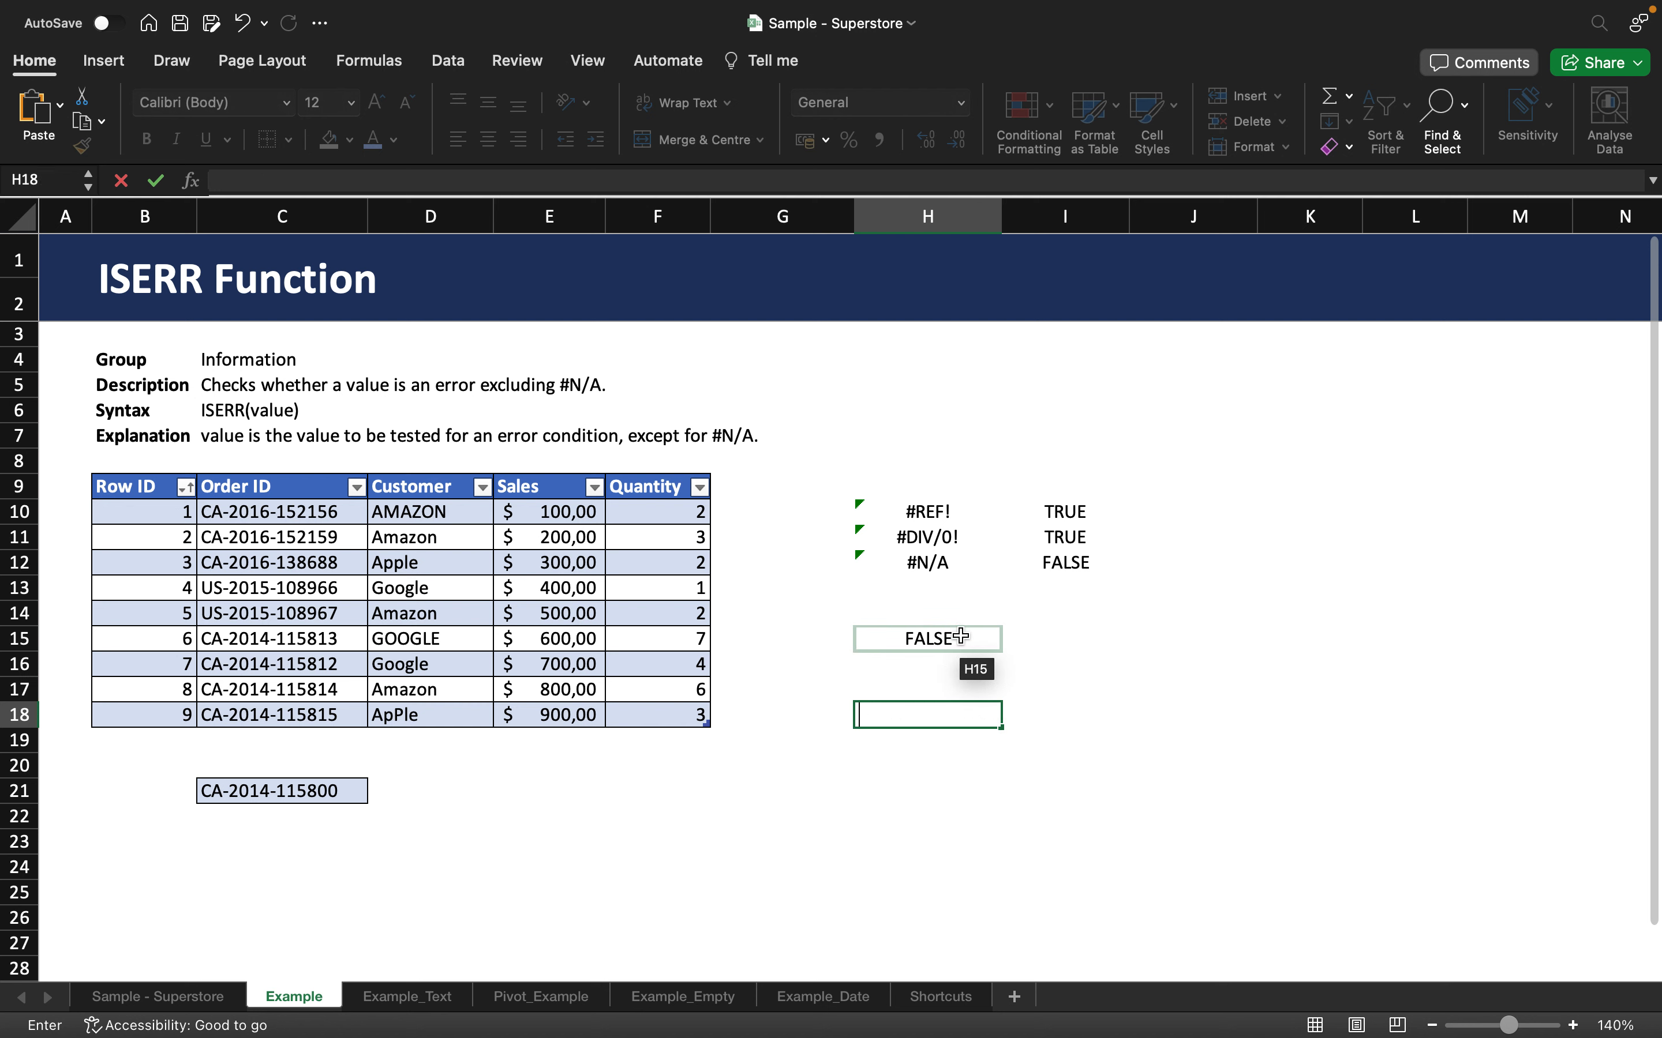
pyautogui.press('Return')
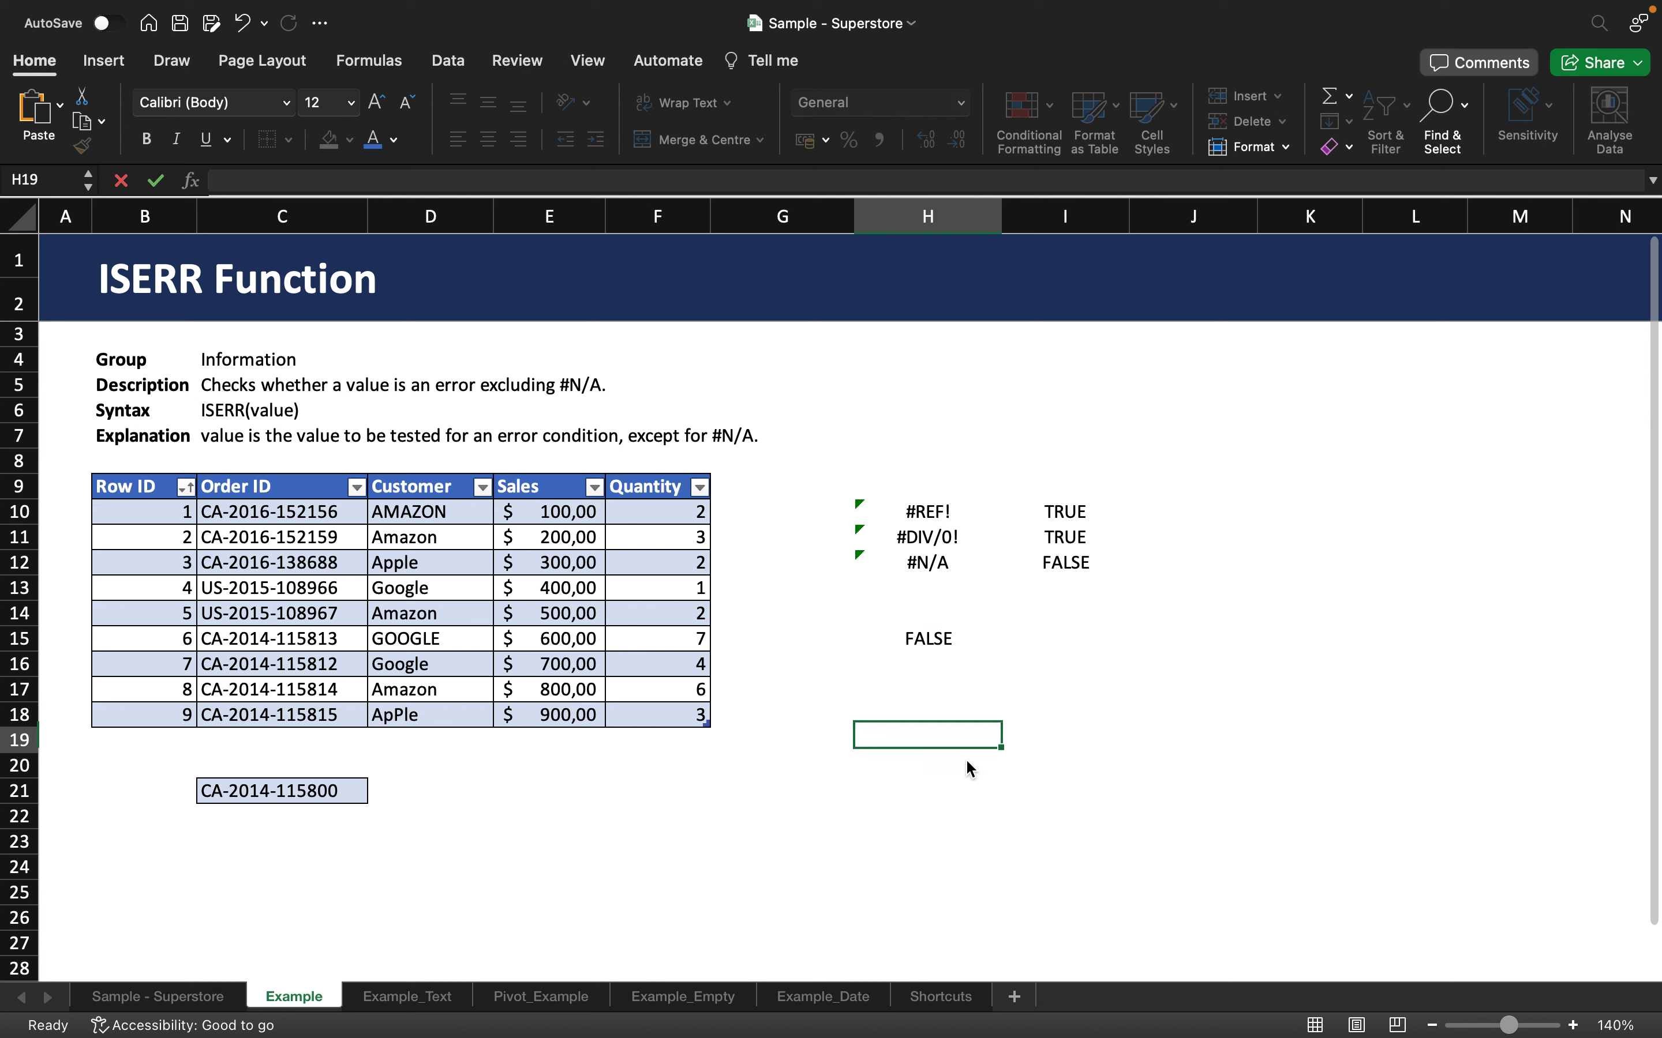